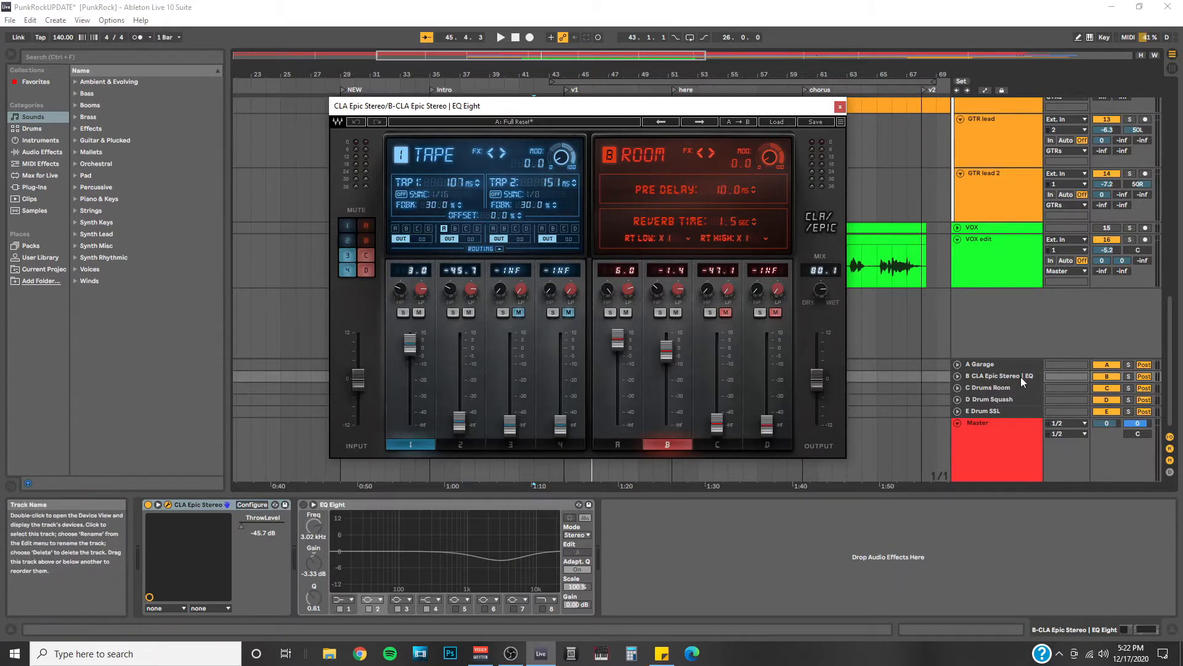
# Step: Review the vocal sends to return track B in the Session mixer, and go back to the Arrangement with the CLA Epic window open
pyautogui.press('Tab')
pyautogui.moveTo(795, 112); pyautogui.dragTo(586, 128)
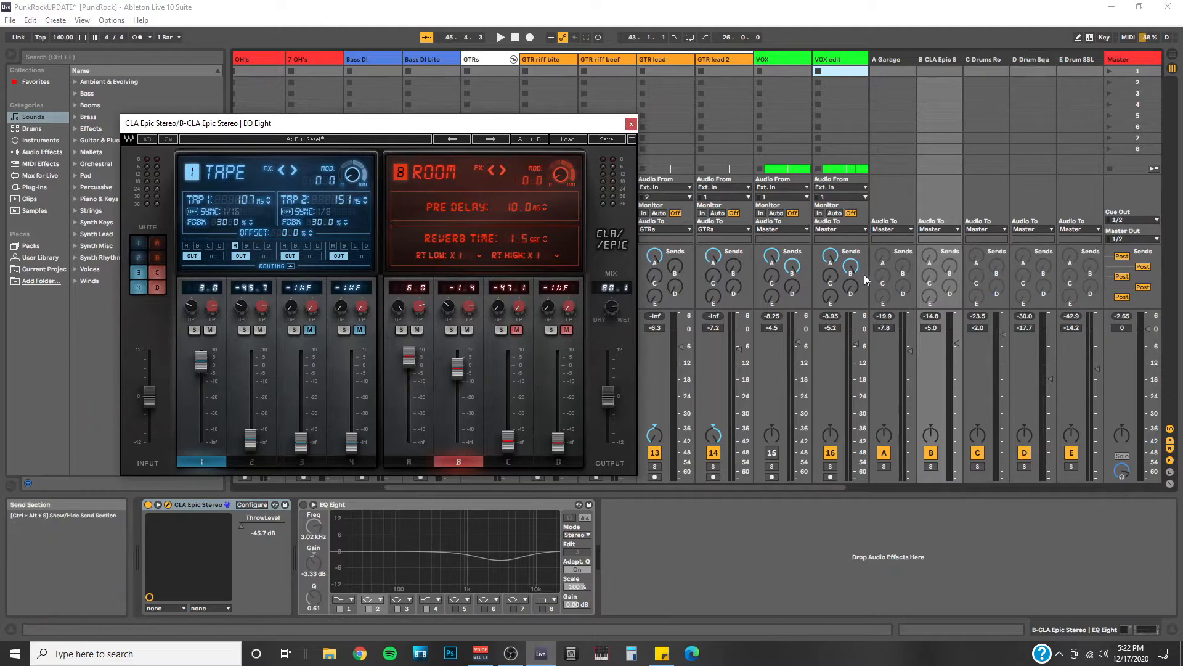
pyautogui.click(941, 61)
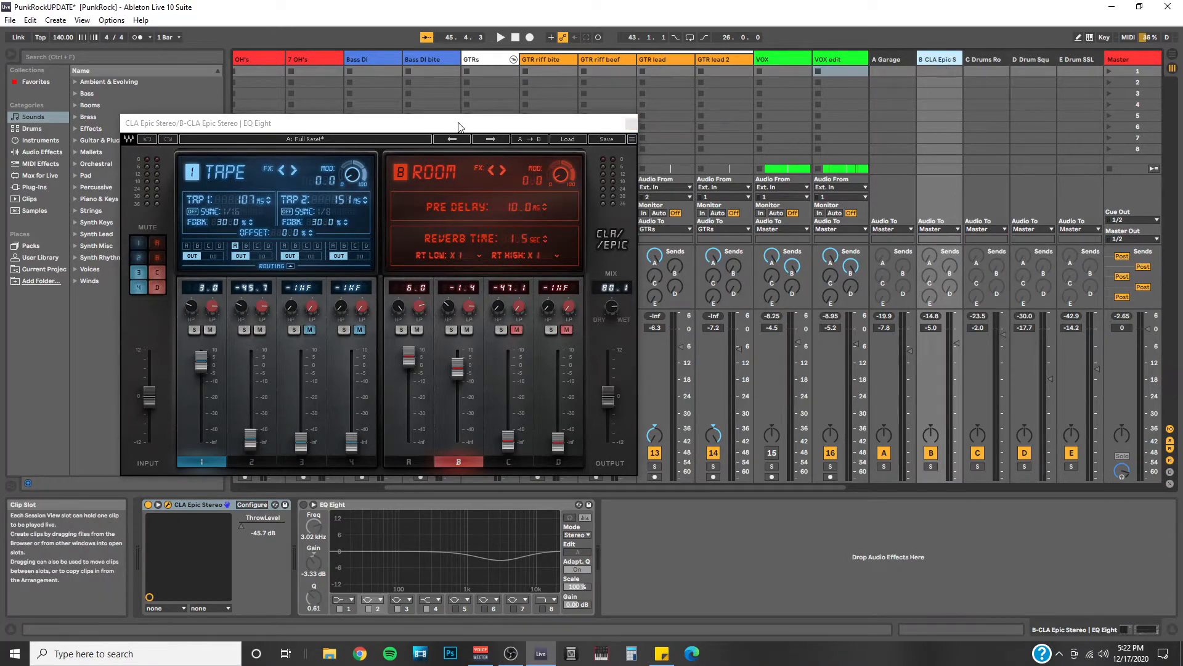
pyautogui.moveTo(462, 127); pyautogui.dragTo(734, 91)
pyautogui.press('Tab')
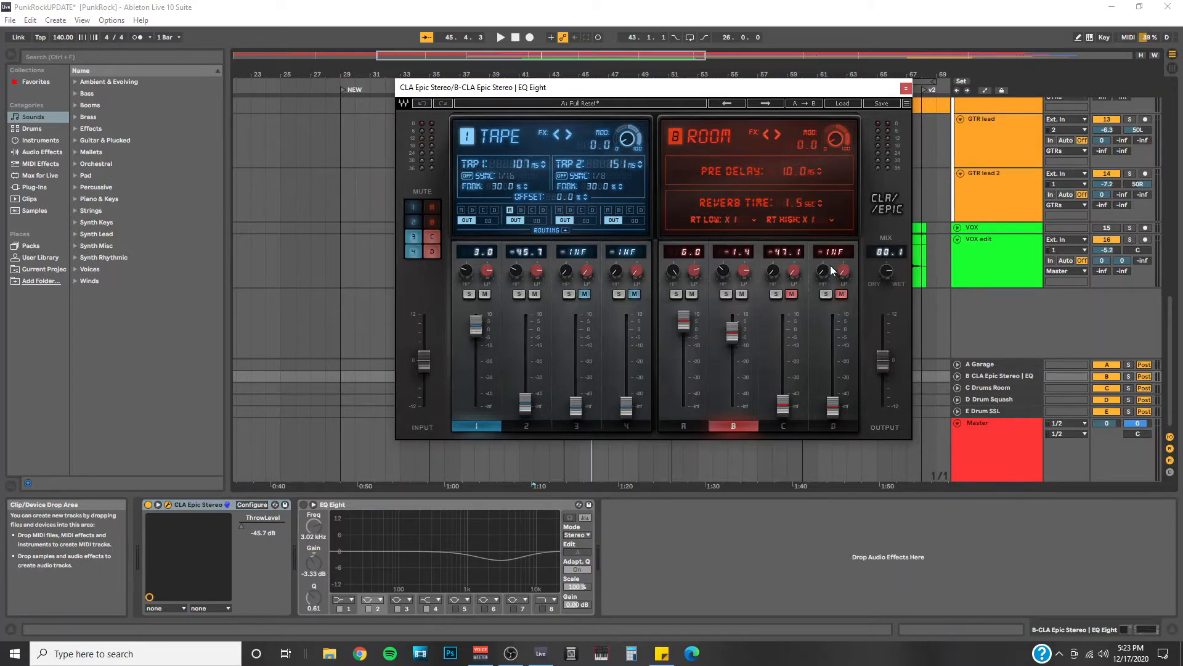
pyautogui.moveTo(728, 92); pyautogui.dragTo(677, 123)
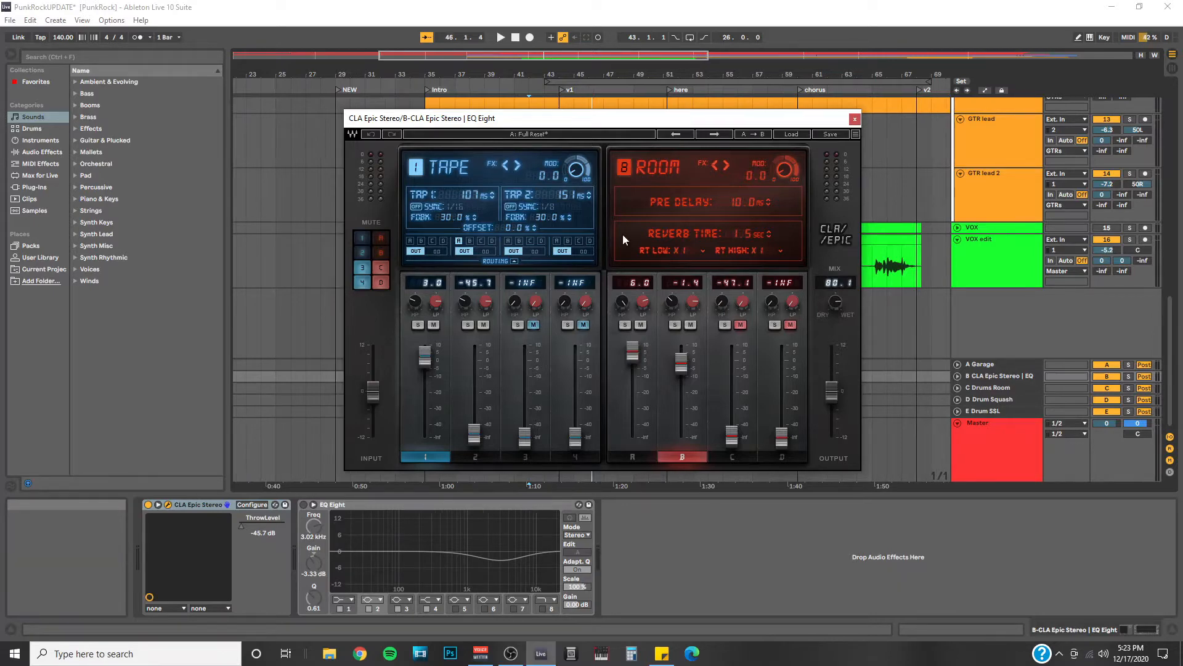
# Step: Close the CLA Epic window and play the full mix, bypassing and re-enabling CLA Epic twice to compare the sound
pyautogui.click(168, 505)
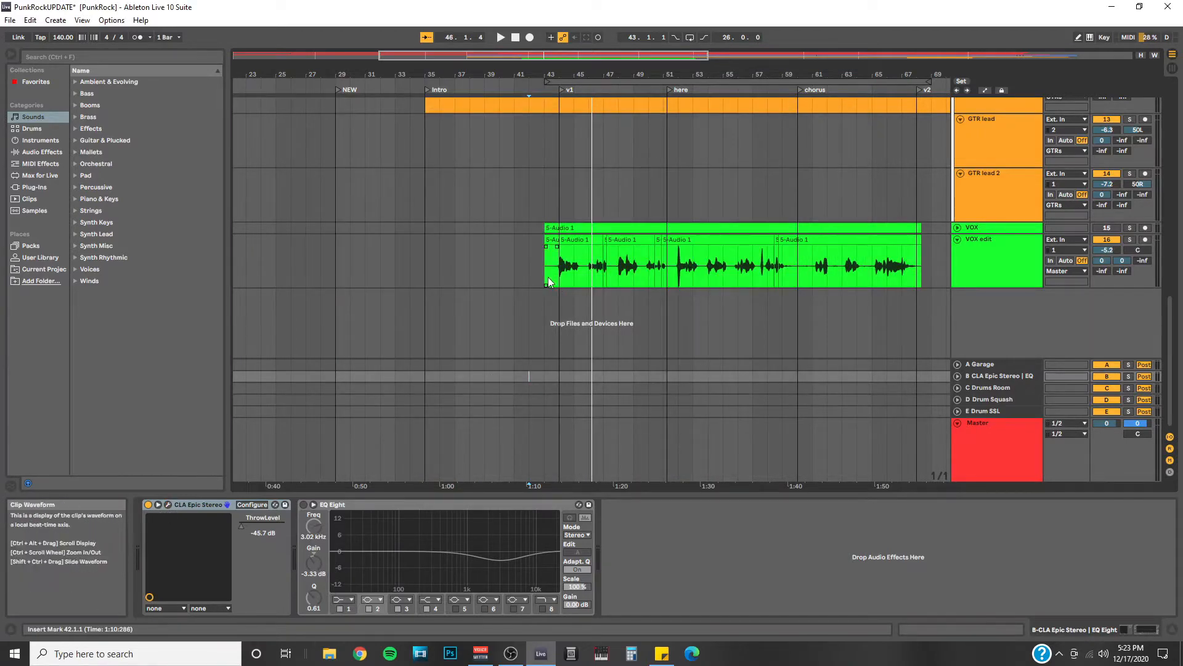
pyautogui.press('space')
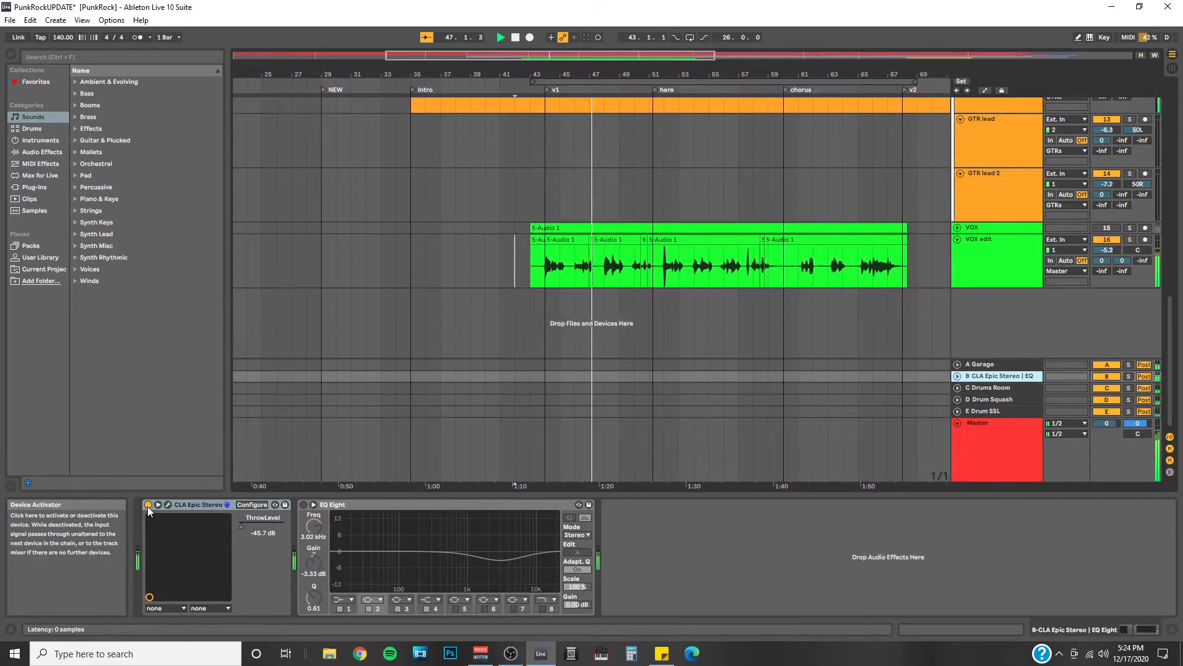
pyautogui.click(148, 505)
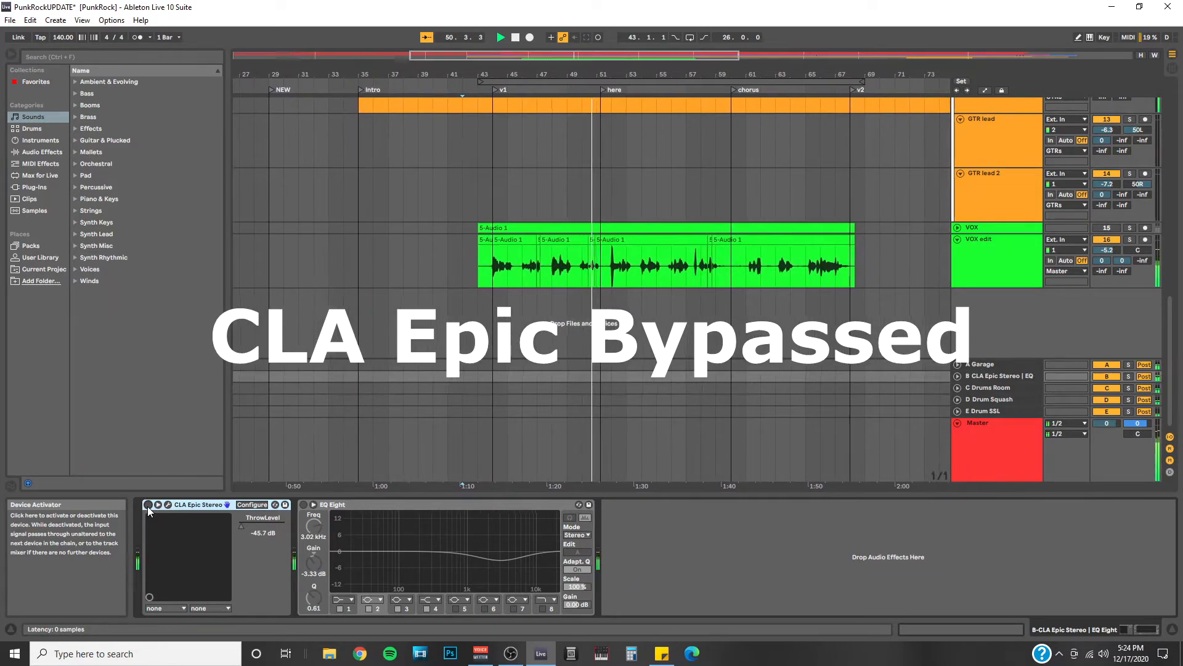
pyautogui.click(149, 505)
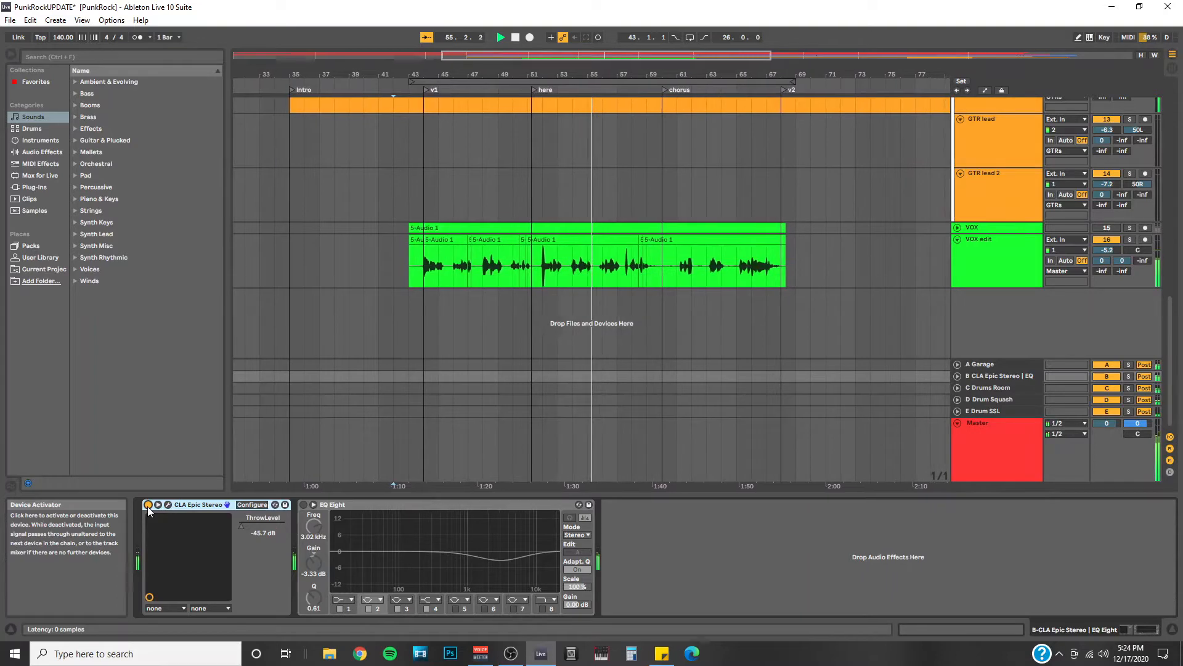
pyautogui.click(148, 509)
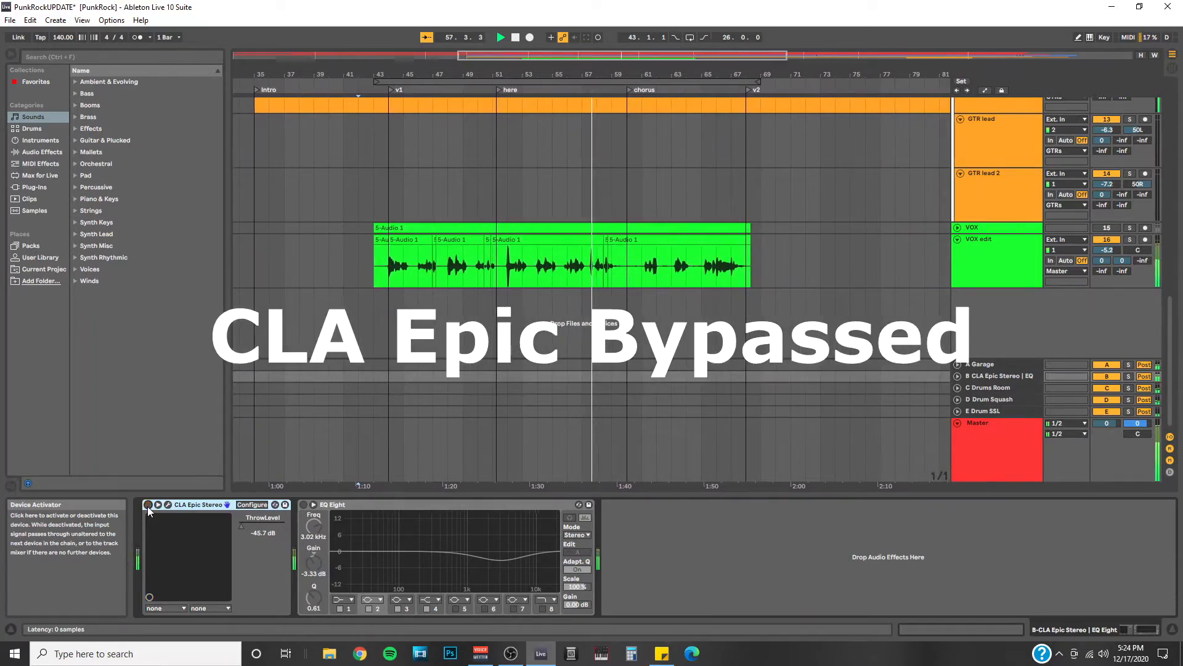
pyautogui.click(148, 505)
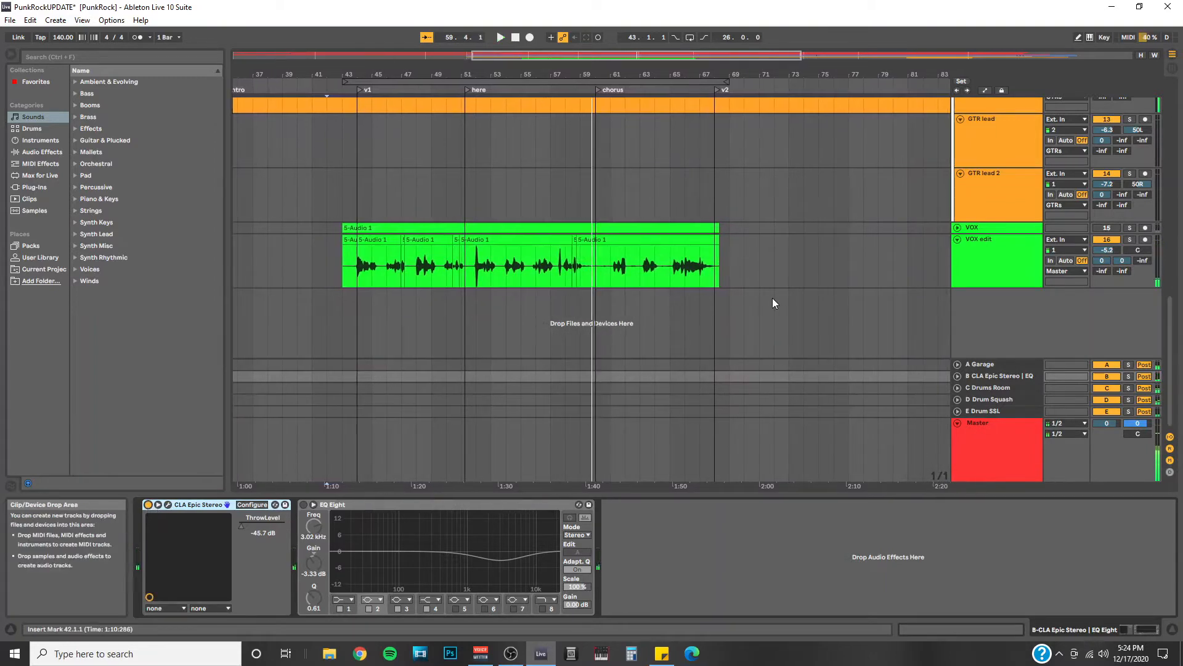
# Step: Solo the VOX edit track and play it from the v1 marker
pyautogui.click(1130, 241)
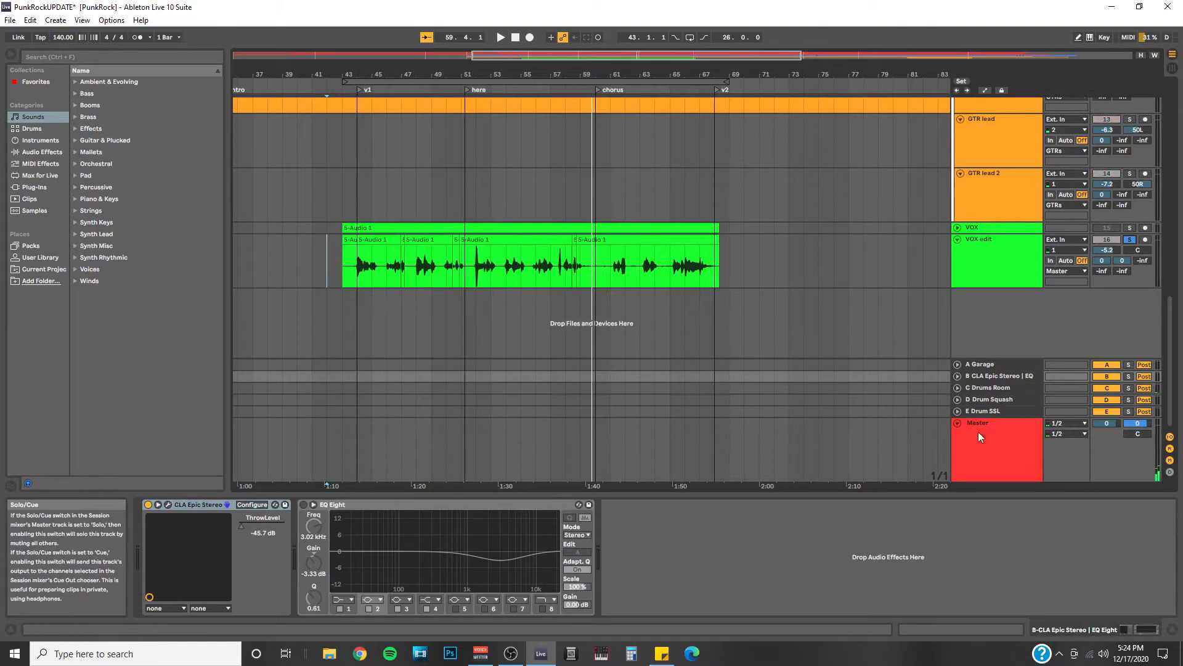
pyautogui.click(357, 284)
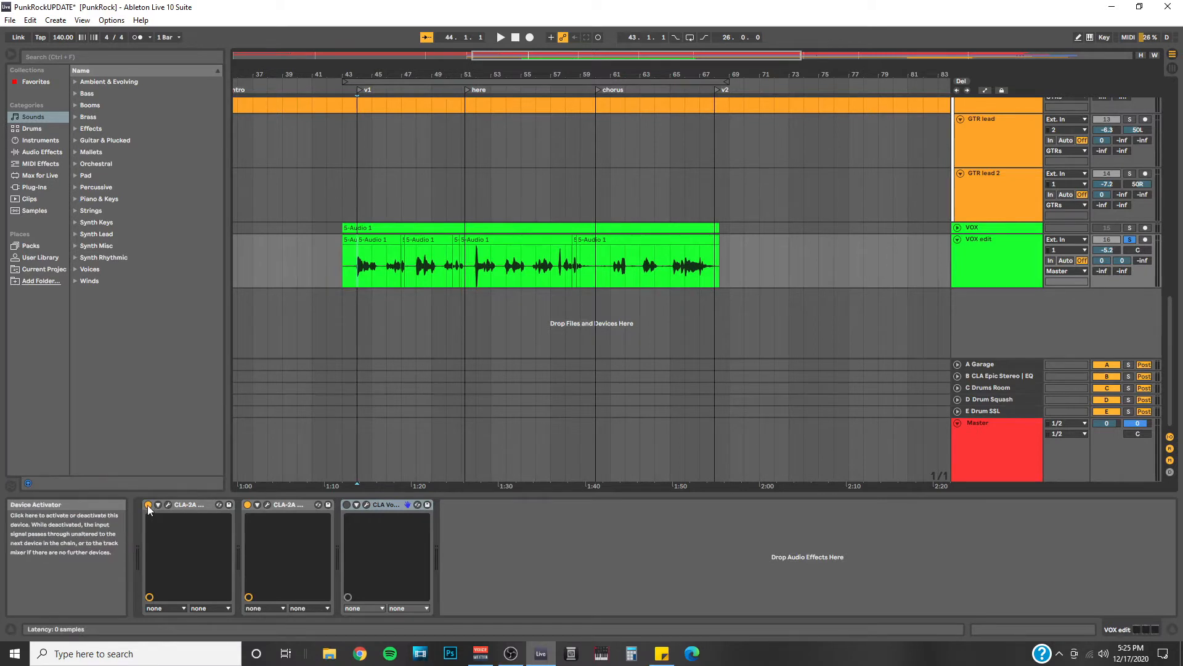
pyautogui.press('space')
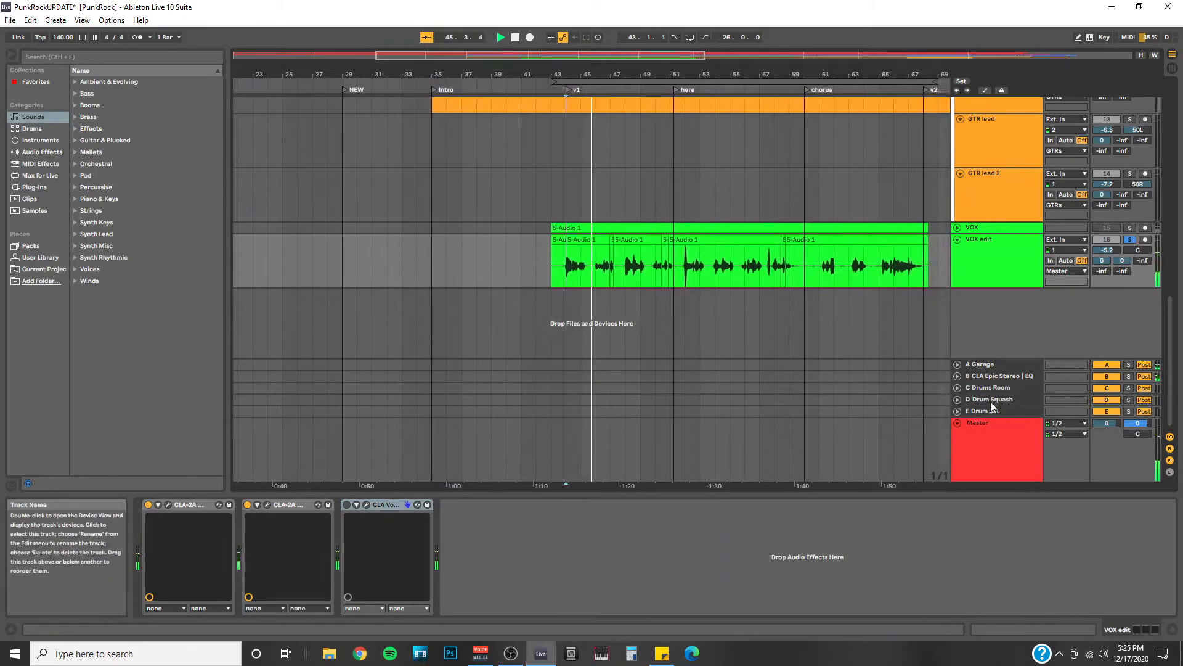
# Step: Bypass and re-enable CLA Epic on return track B to compare the soloed vocal with and without it
pyautogui.click(1008, 374)
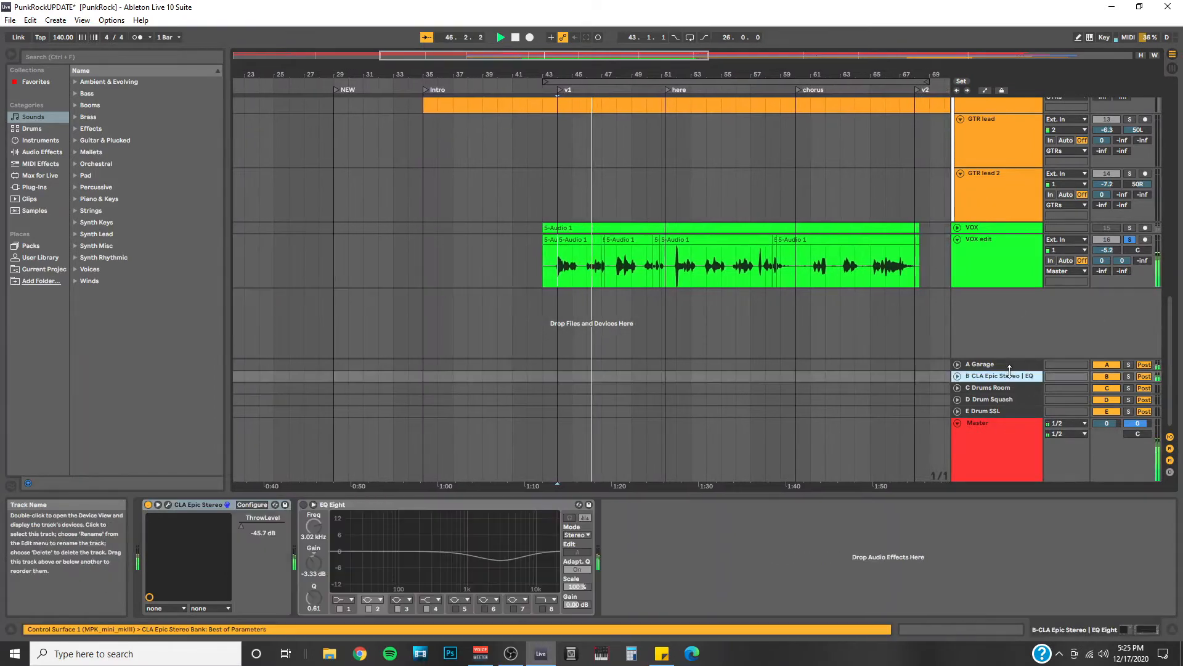
pyautogui.click(148, 504)
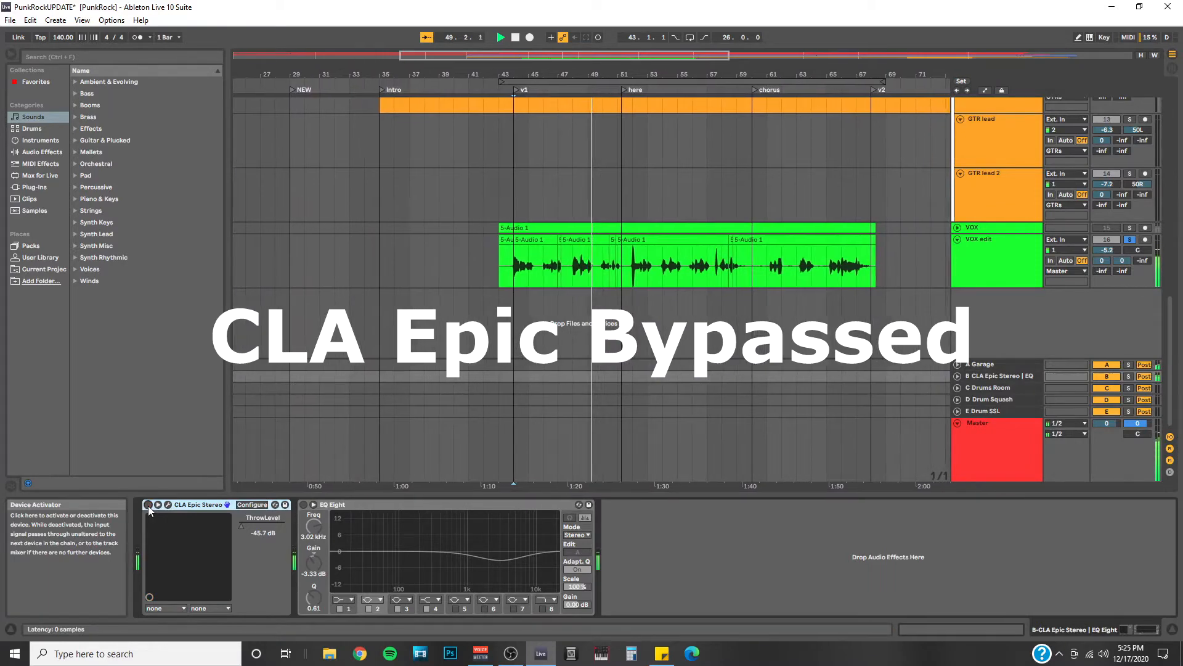
pyautogui.click(148, 504)
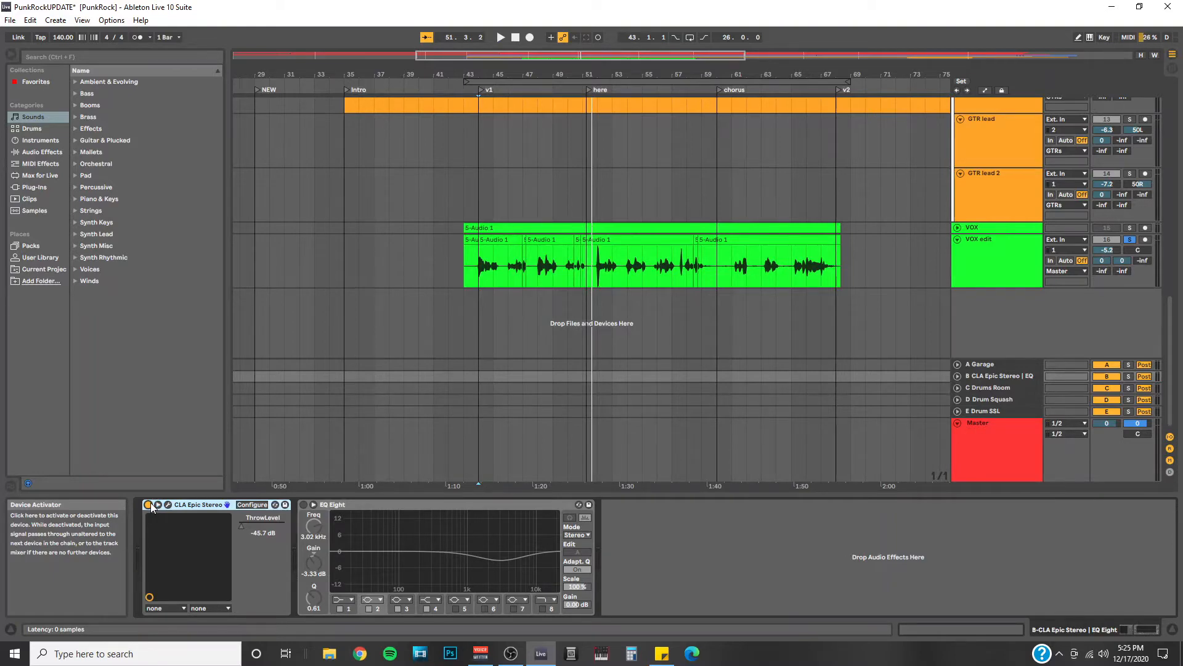
# Step: Open the CLA Epic plug-in window and load the Full Reset factory preset
pyautogui.click(168, 504)
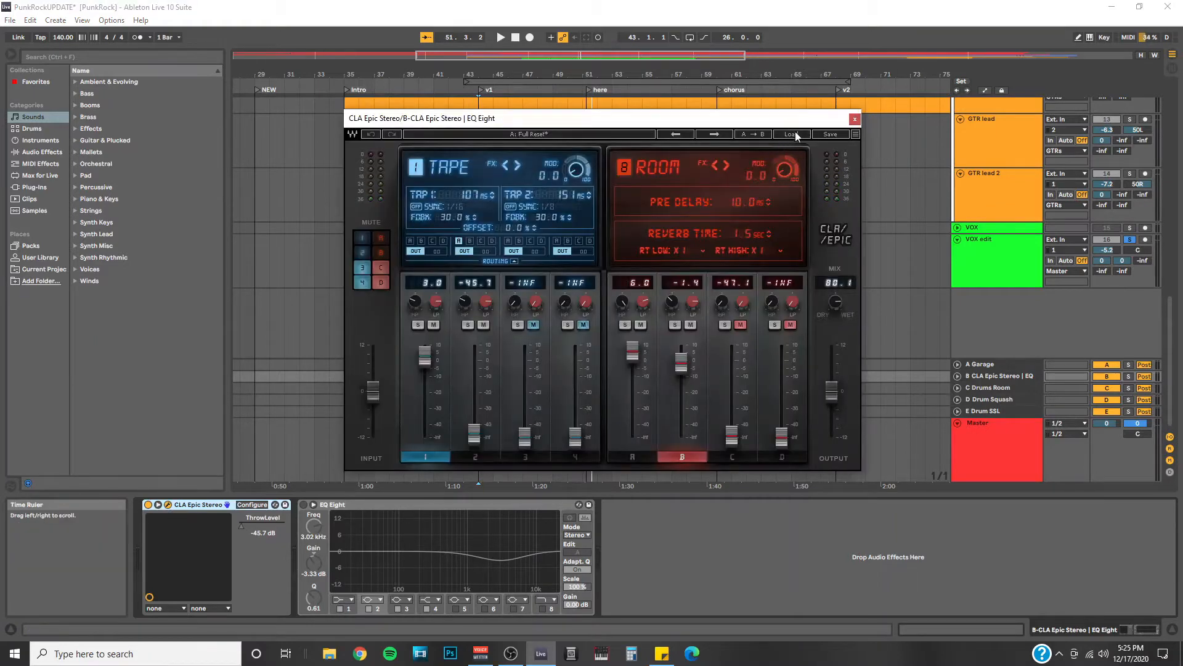
pyautogui.click(797, 134)
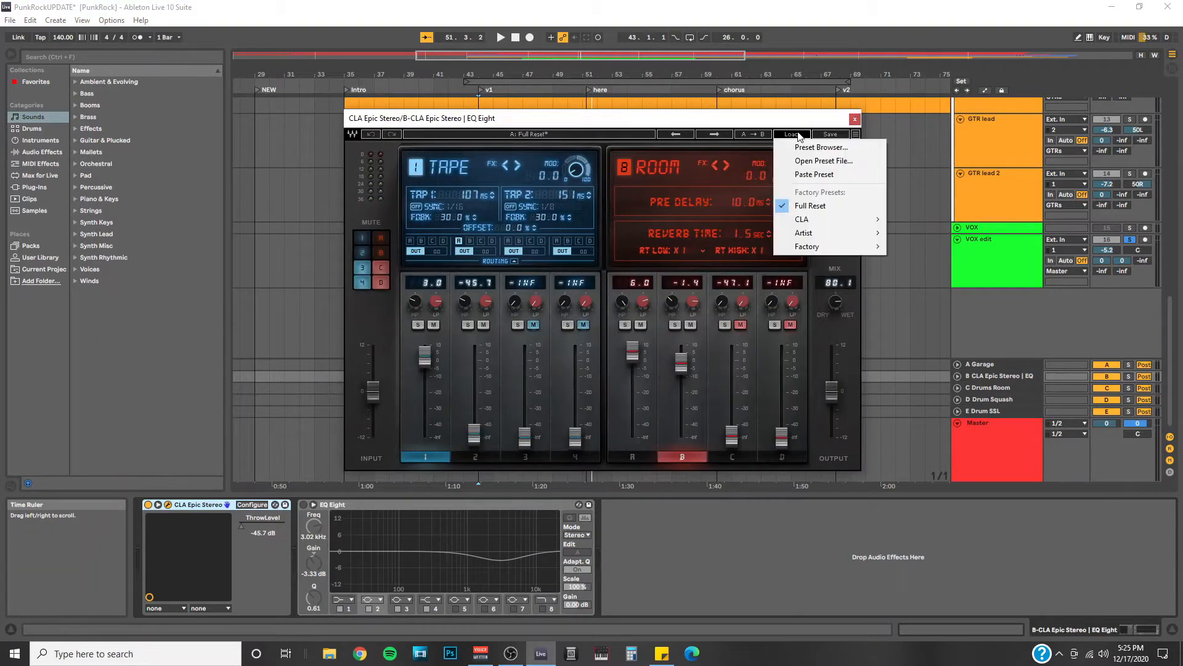
pyautogui.click(811, 202)
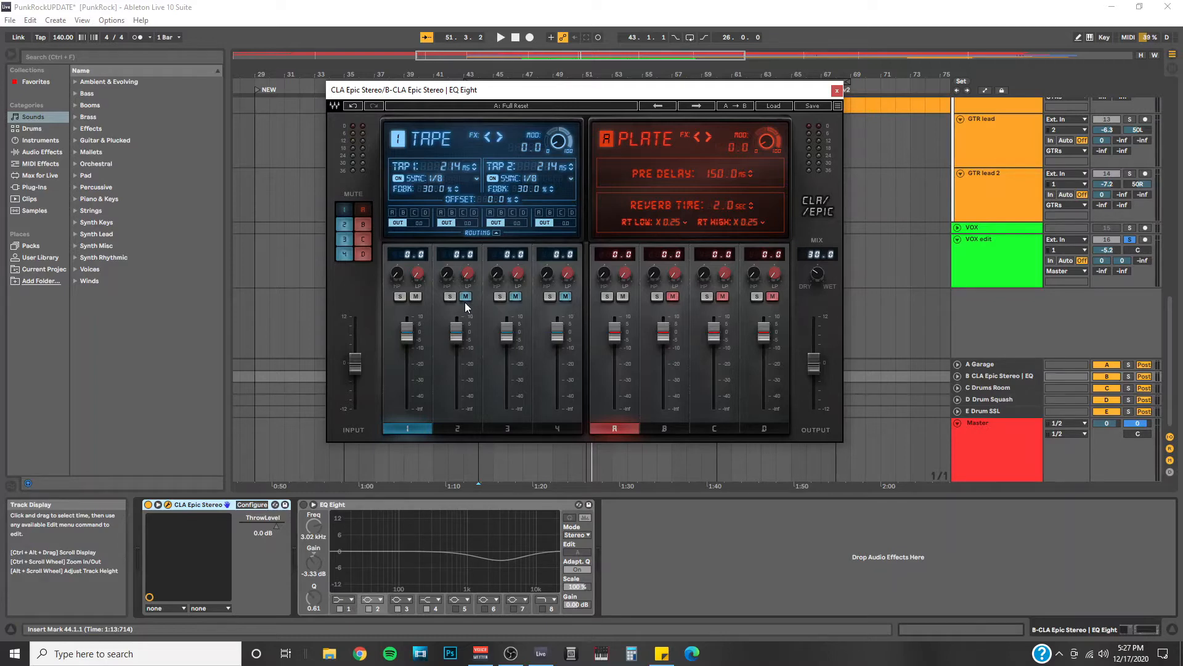
# Step: Play the soloed vocal from the v1 marker and raise the Tape delay fader to 7.6 in CLA Epic
pyautogui.moveTo(769, 93); pyautogui.dragTo(885, 311)
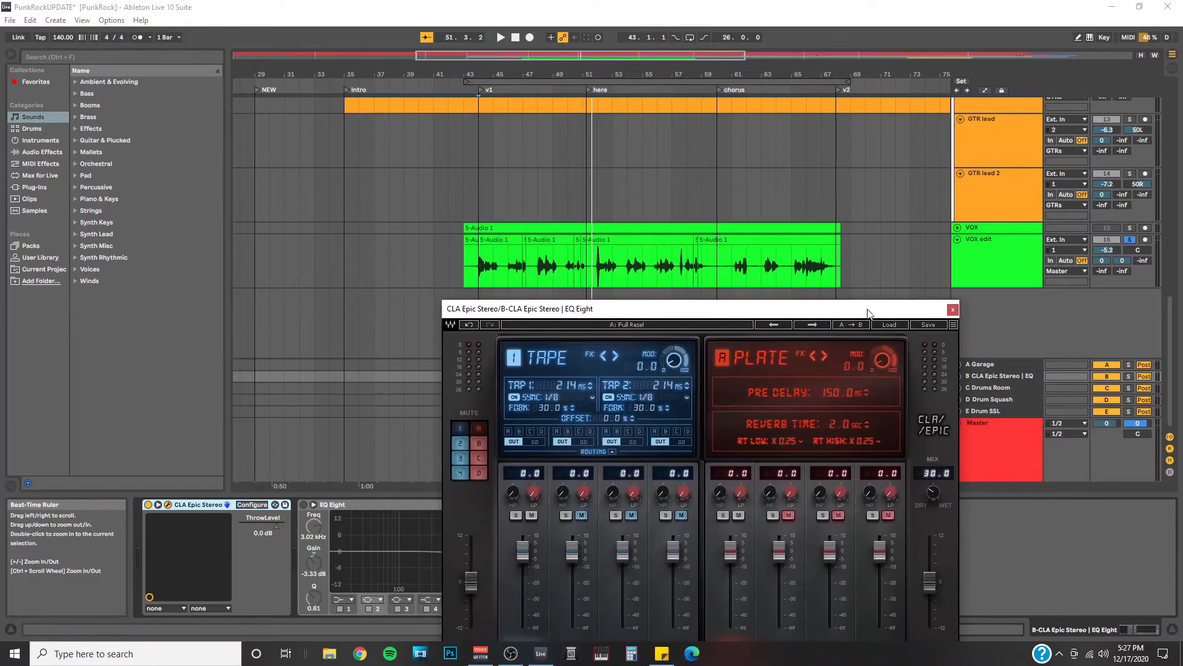
pyautogui.click(481, 277)
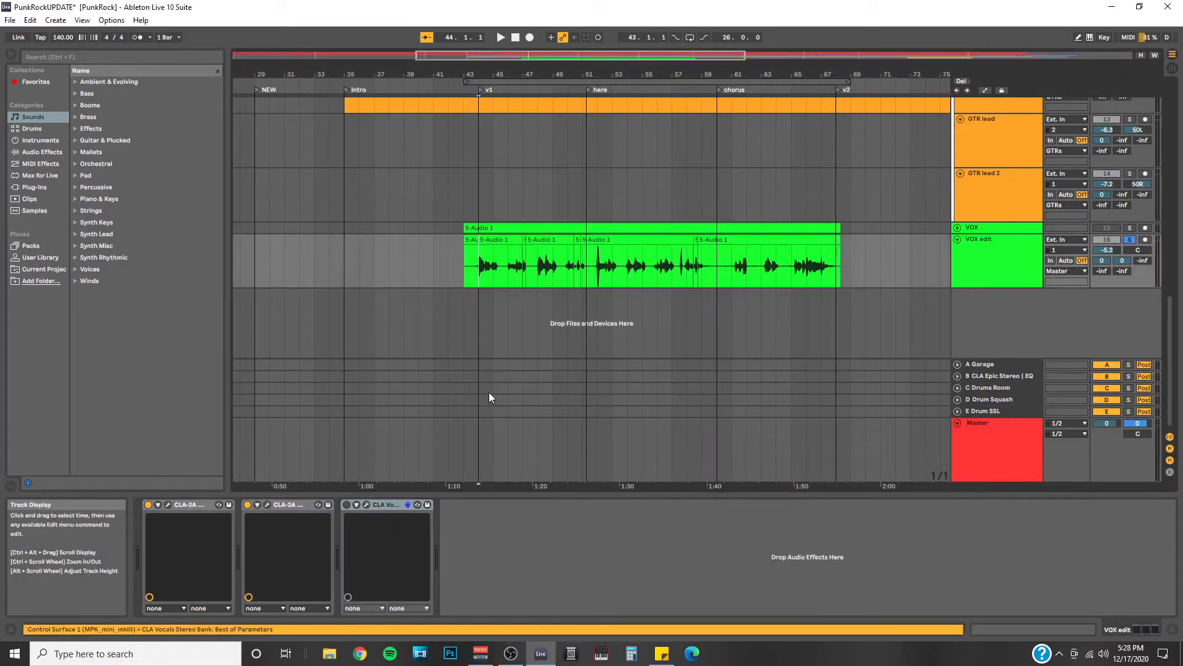
pyautogui.click(479, 375)
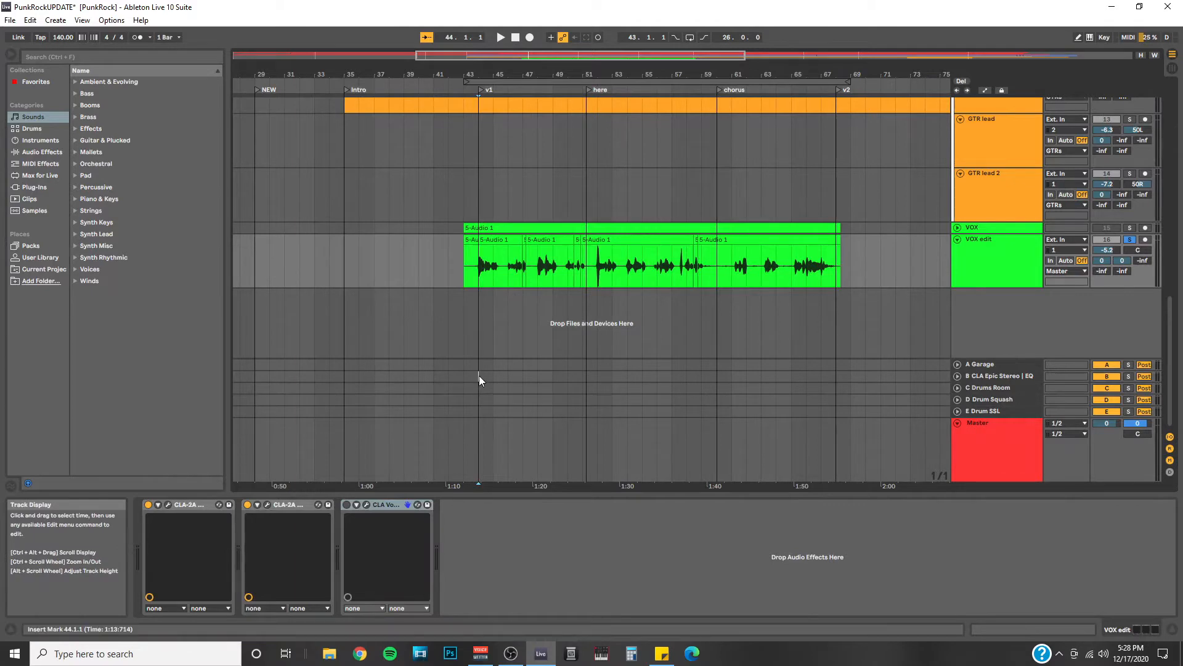
pyautogui.moveTo(679, 291); pyautogui.dragTo(592, 95)
pyautogui.press('space')
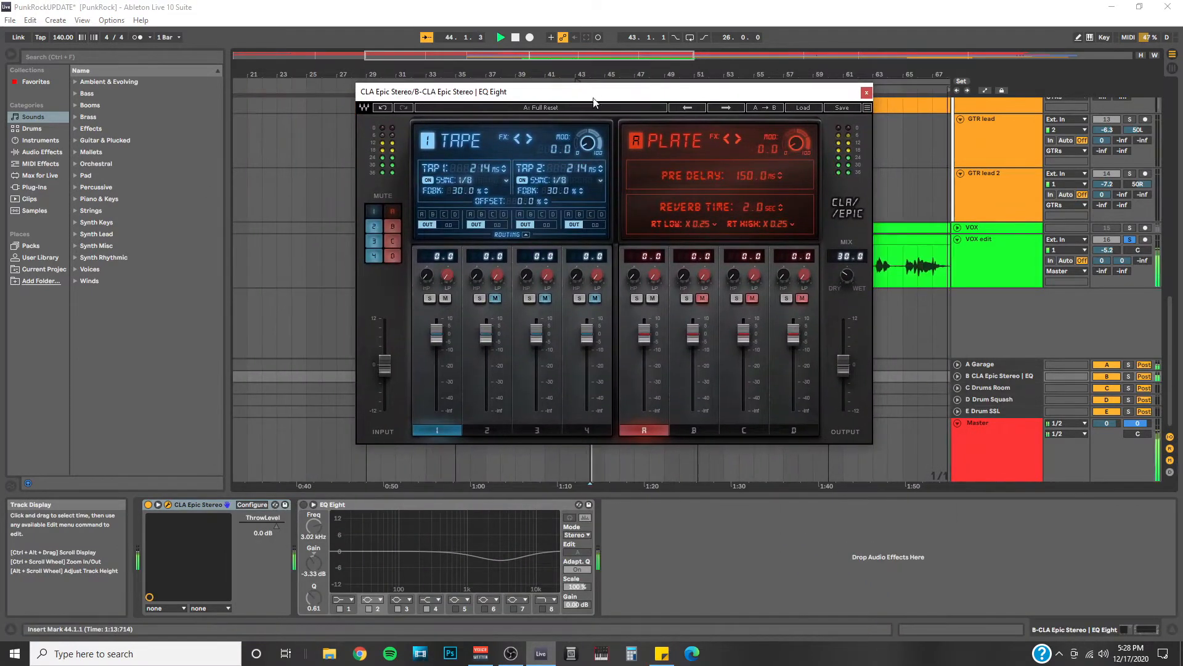
pyautogui.moveTo(434, 334); pyautogui.dragTo(435, 321)
# Step: Unmute the Throw delay and lower its fader to -8.3 while auditioning it on the vocal
pyautogui.click(495, 299)
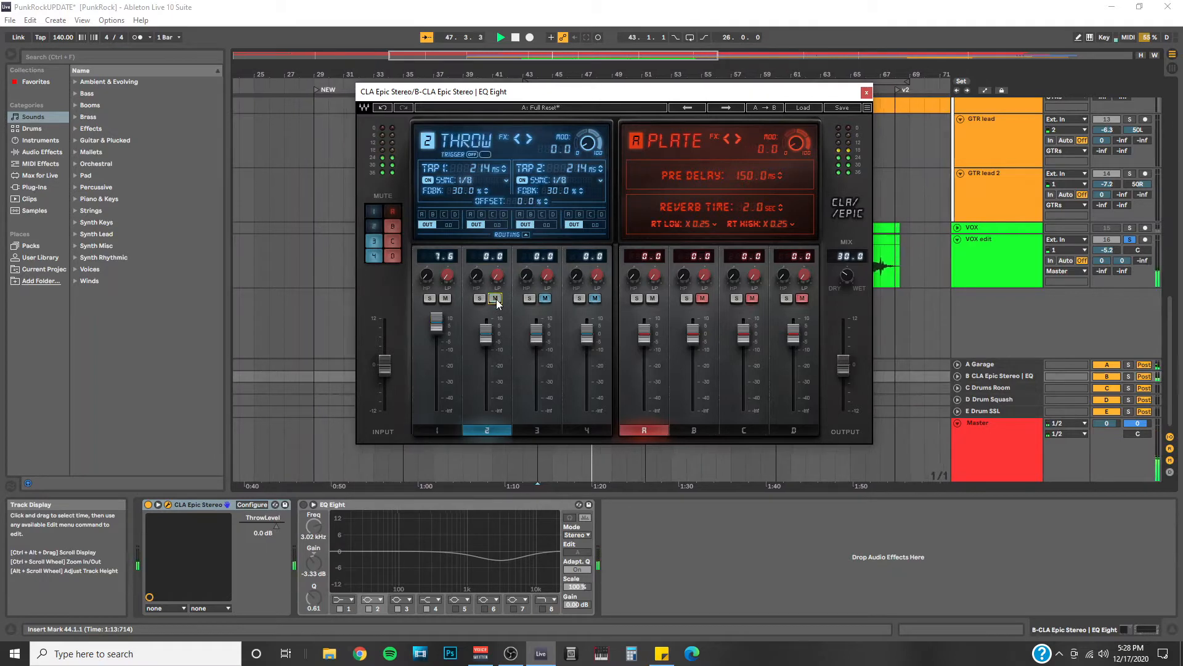
pyautogui.click(479, 299)
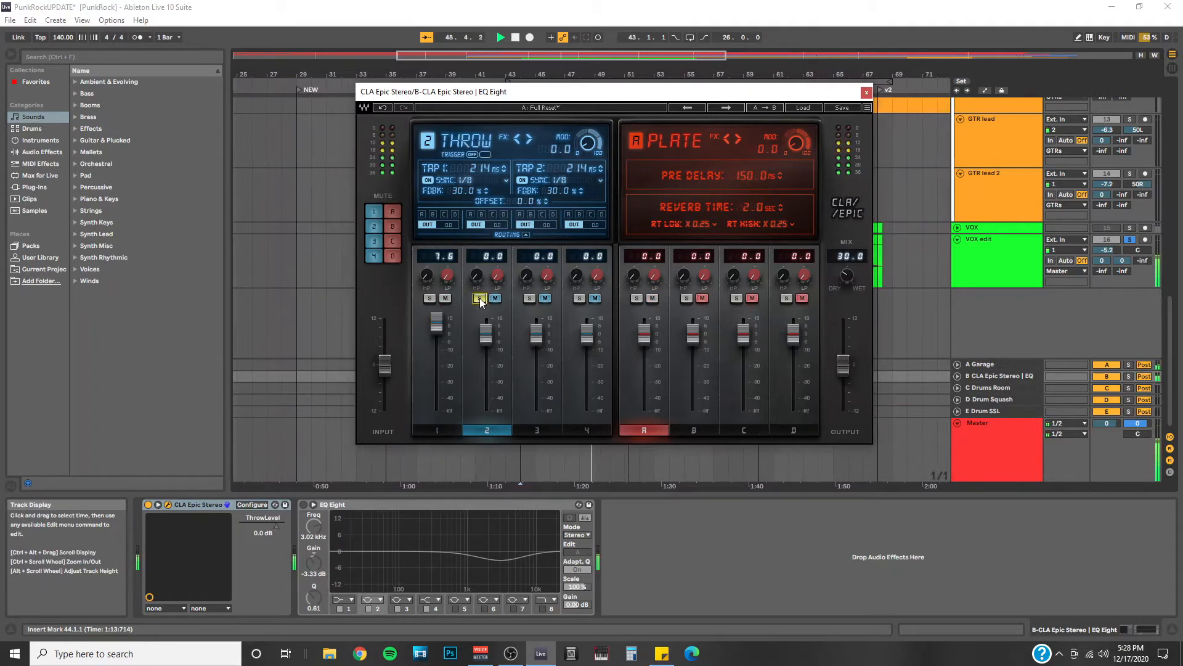
pyautogui.moveTo(487, 327); pyautogui.dragTo(490, 352)
pyautogui.click(495, 299)
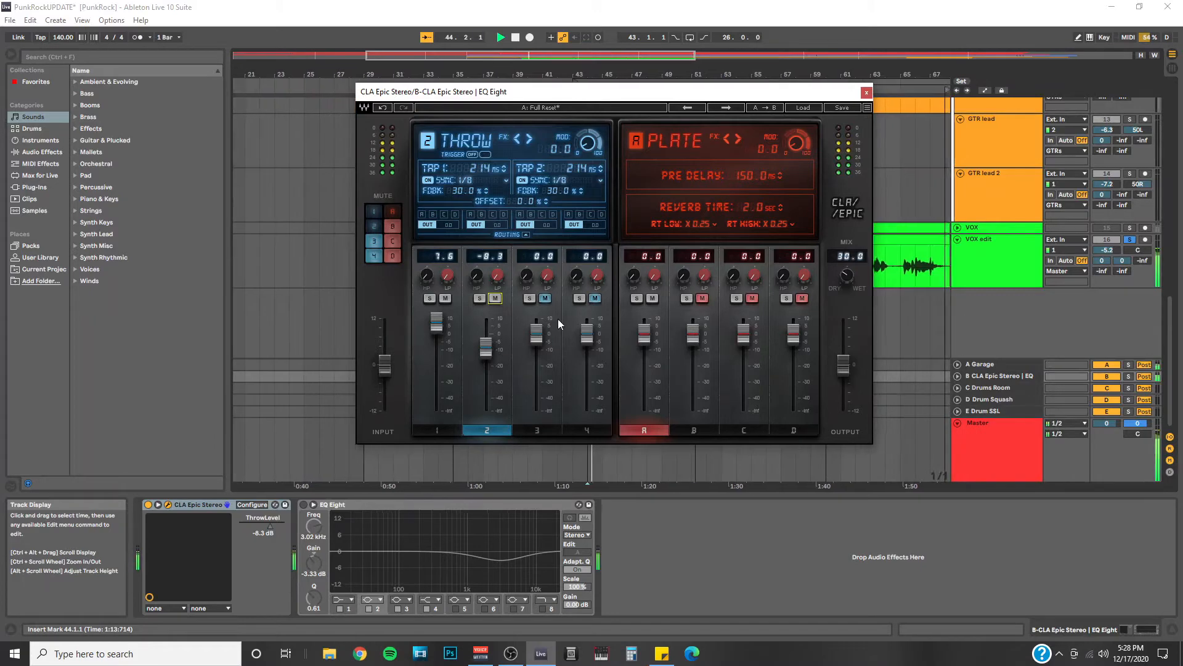
# Step: Audition the Slap delay in solo, and pull the Slap and Crowd faders down to -INF
pyautogui.click(534, 300)
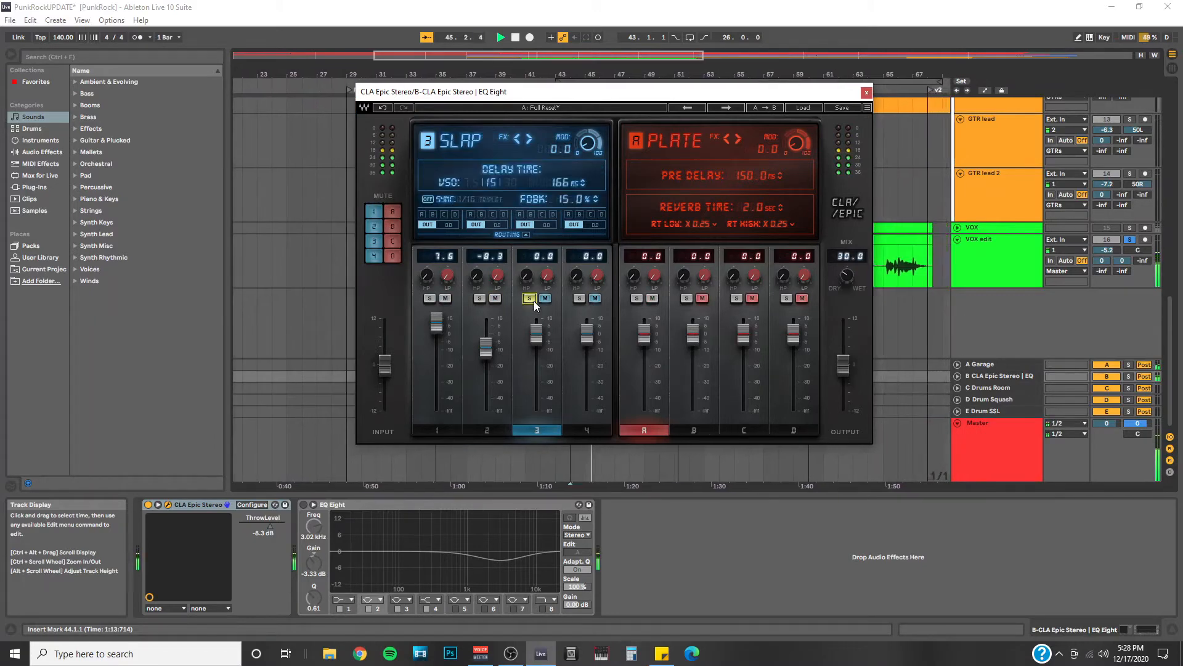
pyautogui.moveTo(536, 333); pyautogui.dragTo(536, 316)
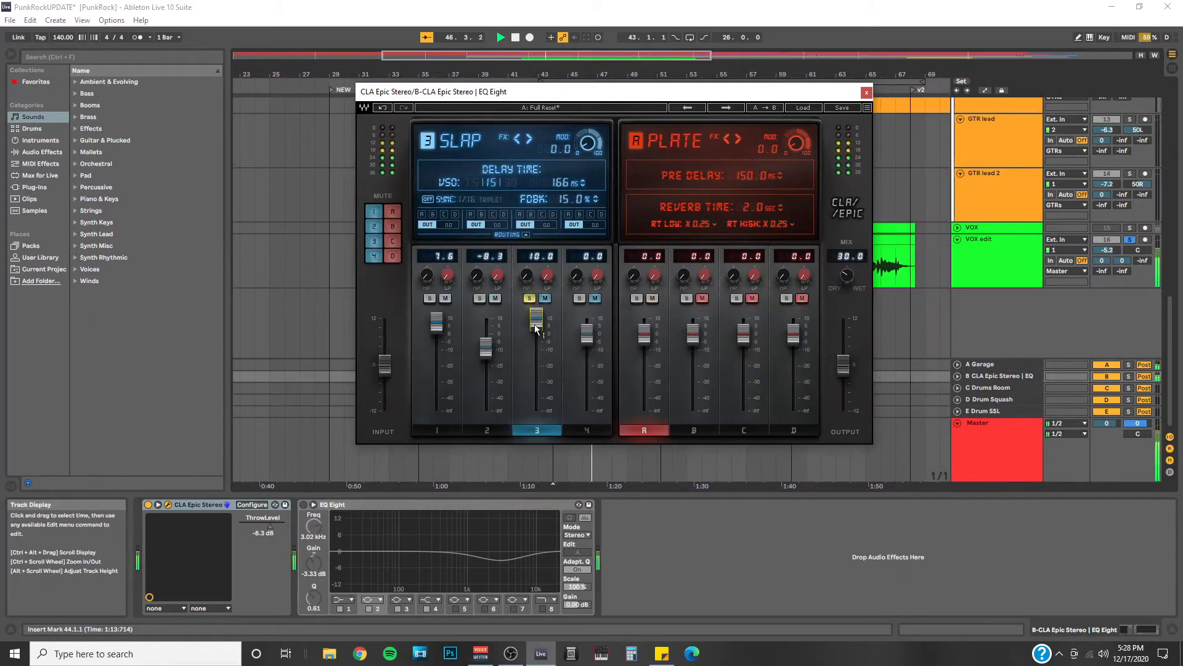
pyautogui.moveTo(537, 319); pyautogui.dragTo(536, 413)
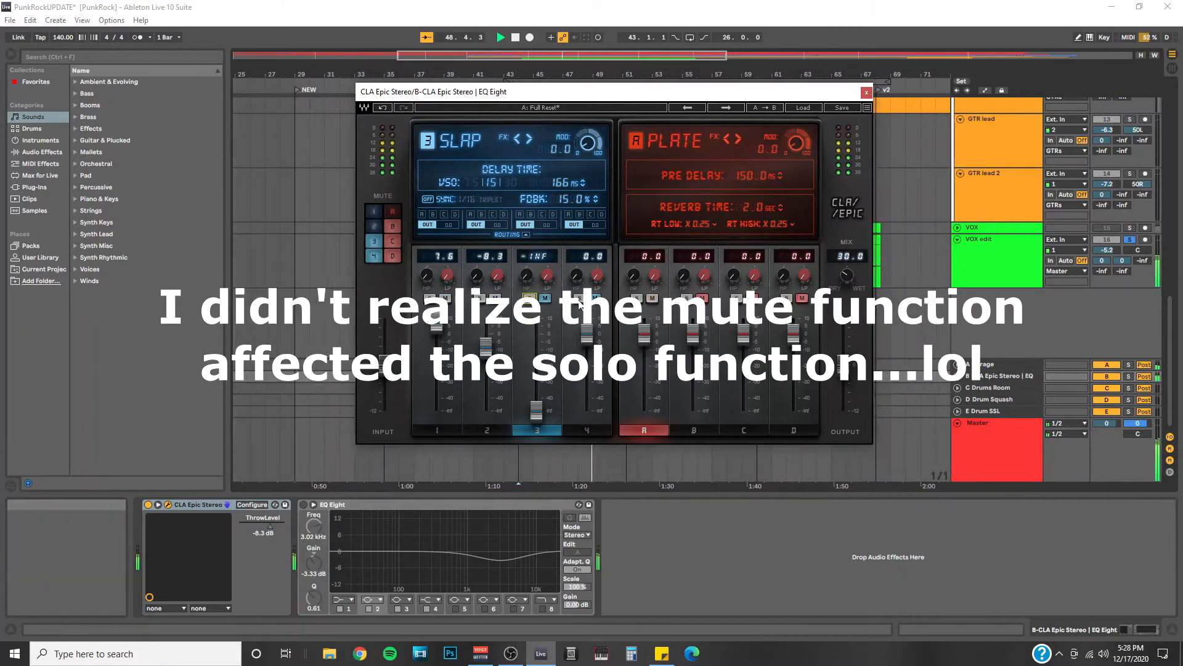
pyautogui.click(589, 331)
pyautogui.moveTo(589, 332); pyautogui.dragTo(588, 410)
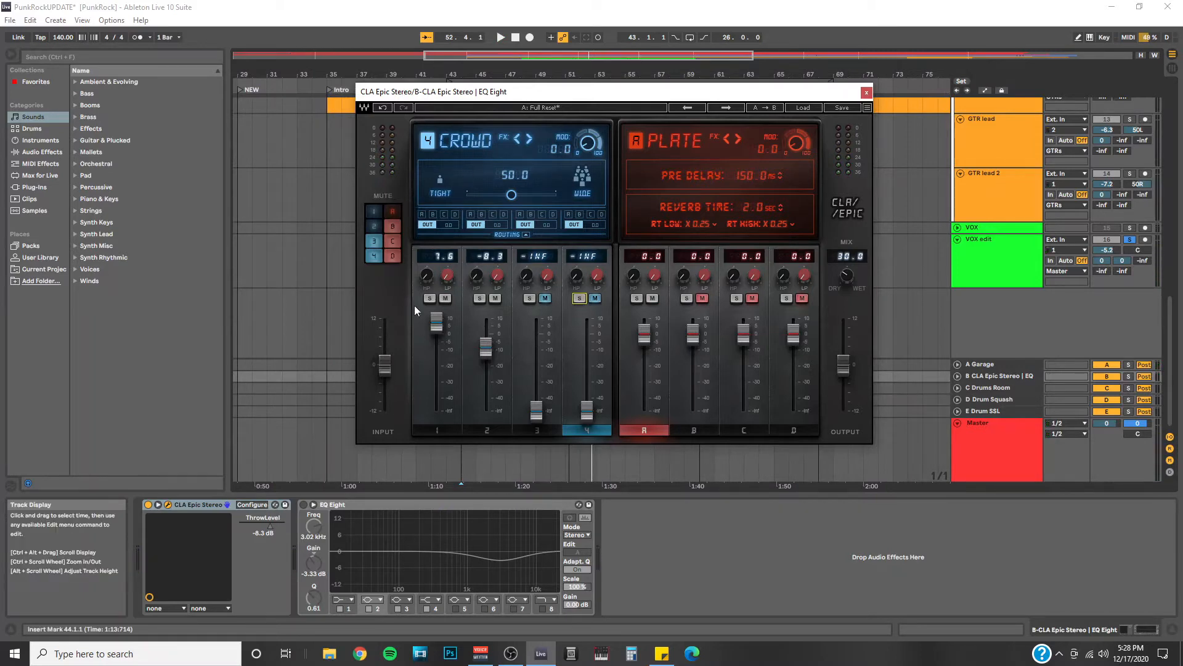
# Step: Audition the Plate and Hall reverbs in solo, unmuting Hall with its fader at 10.0
pyautogui.click(634, 298)
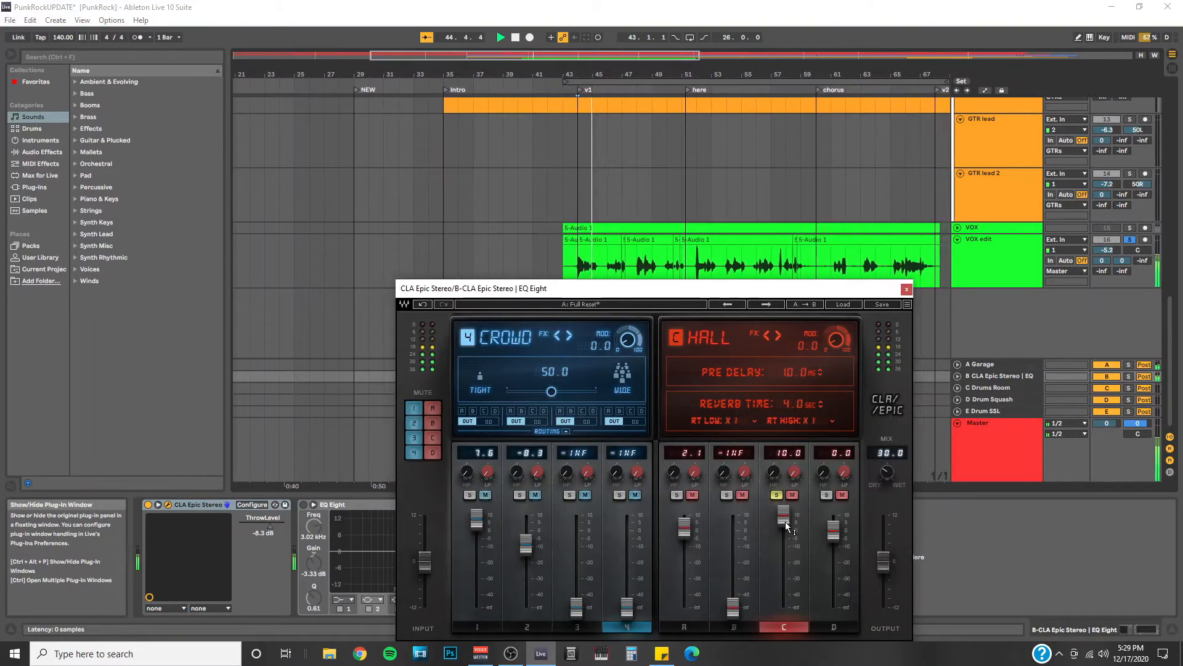
pyautogui.click(777, 495)
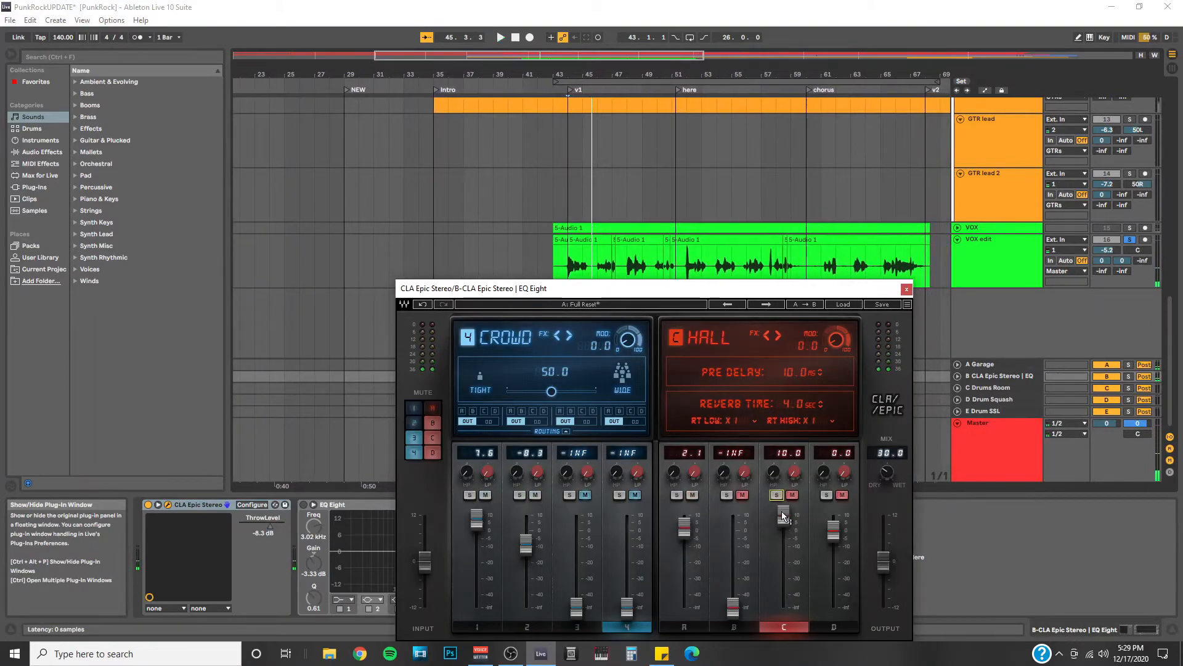
pyautogui.moveTo(783, 516)
pyautogui.mouseDown()
pyautogui.moveTo(783, 607)
pyautogui.moveTo(784, 516)
pyautogui.mouseUp()
pyautogui.press('space')
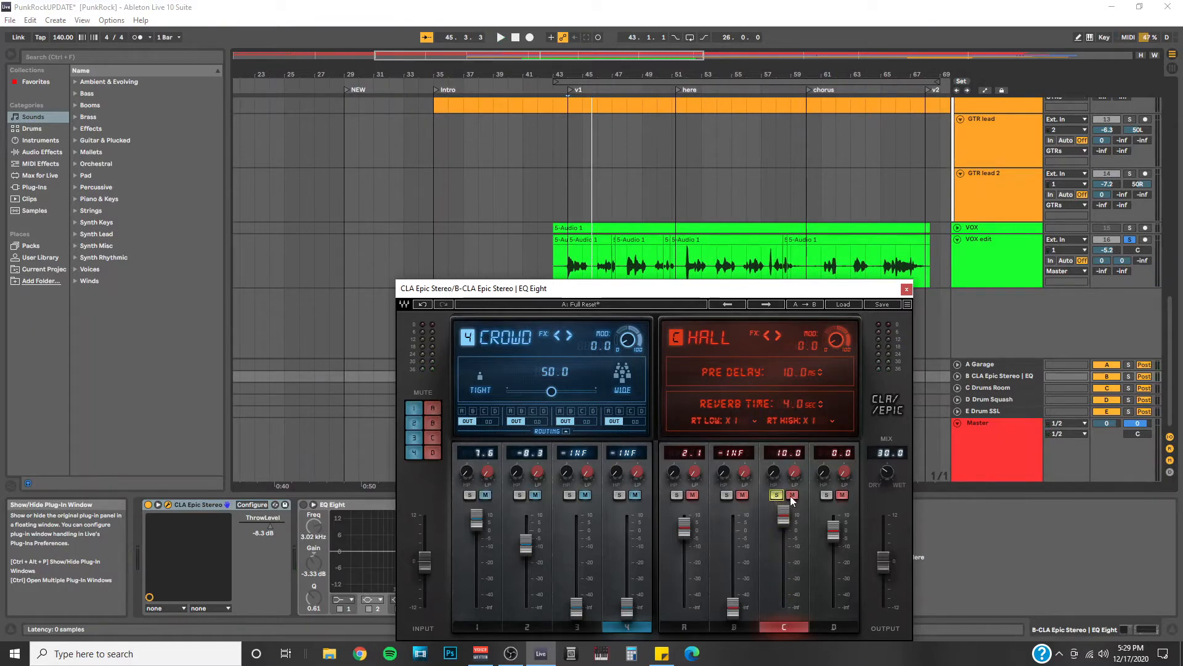
pyautogui.click(776, 495)
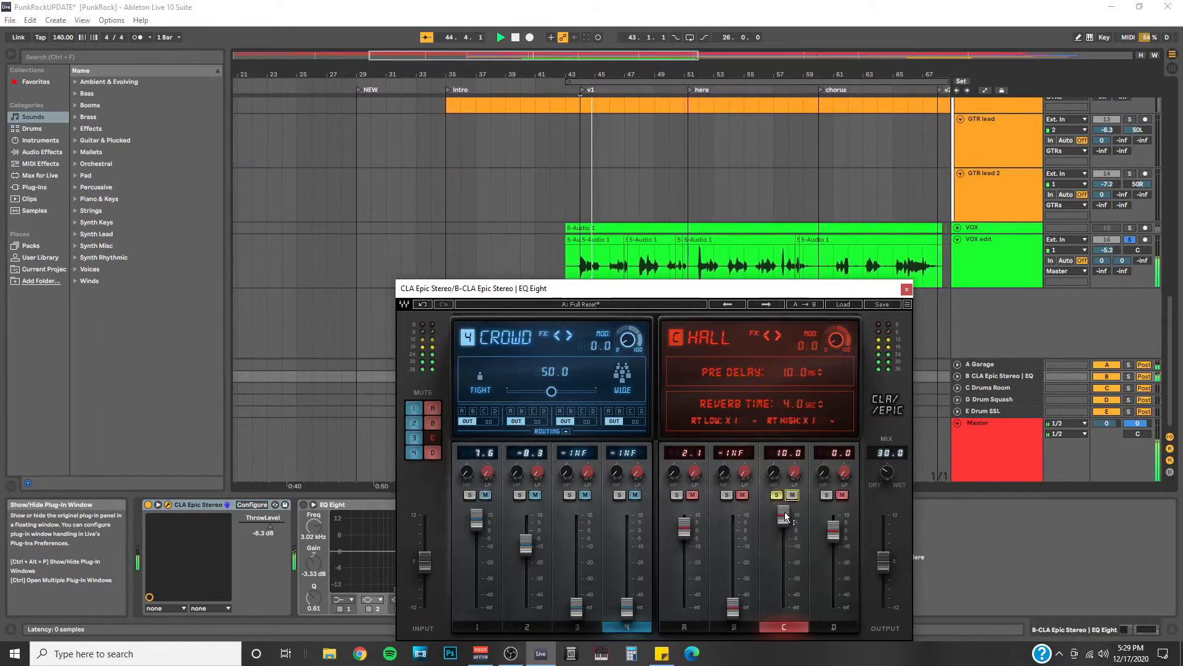
pyautogui.press('space')
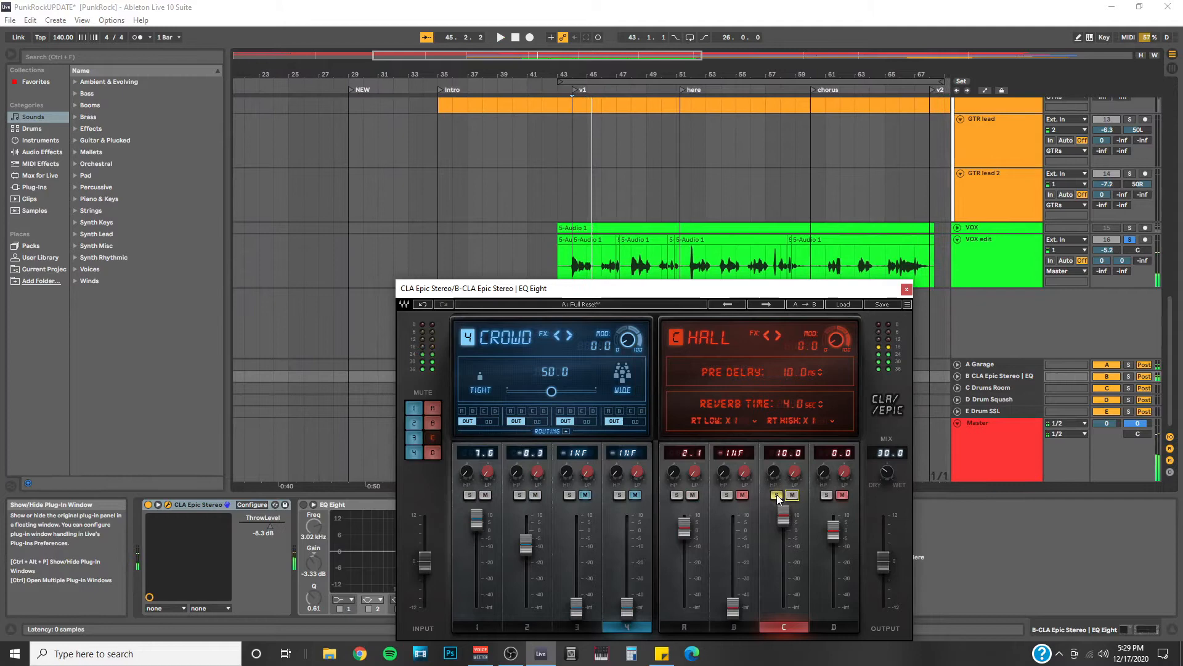
# Step: Audition the Room reverb in solo, set its fader to 7.6, and pull the Hall fader down to -INF
pyautogui.click(727, 495)
pyautogui.press('space')
pyautogui.moveTo(733, 607); pyautogui.dragTo(733, 516)
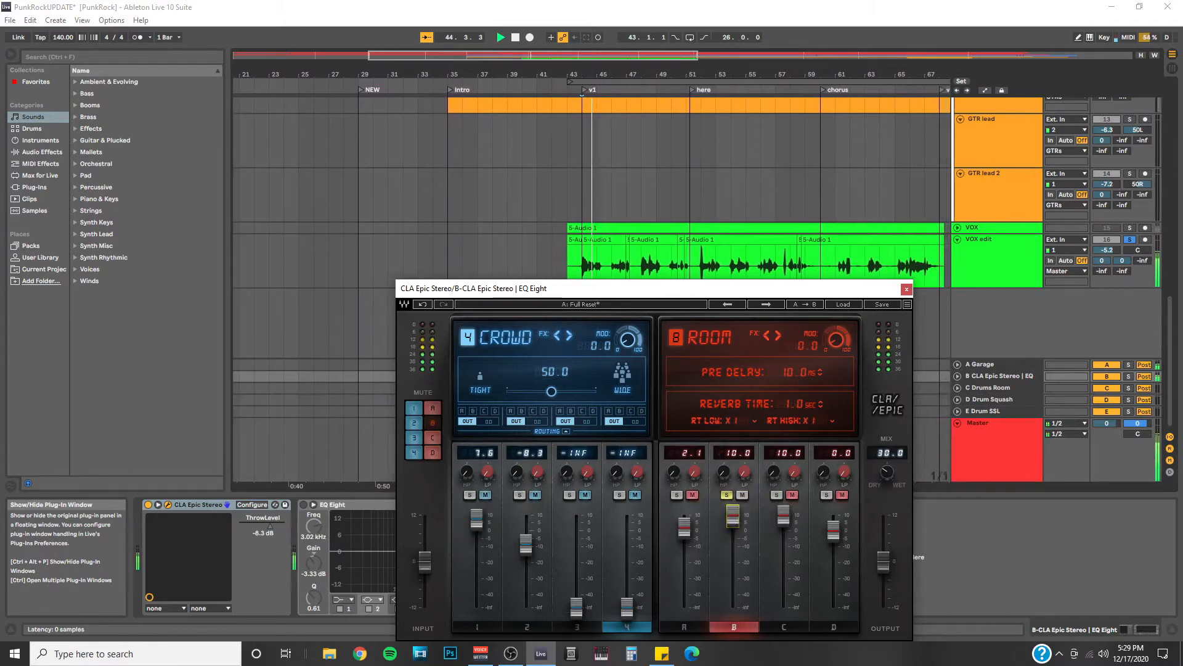
pyautogui.press('space')
pyautogui.press('space')
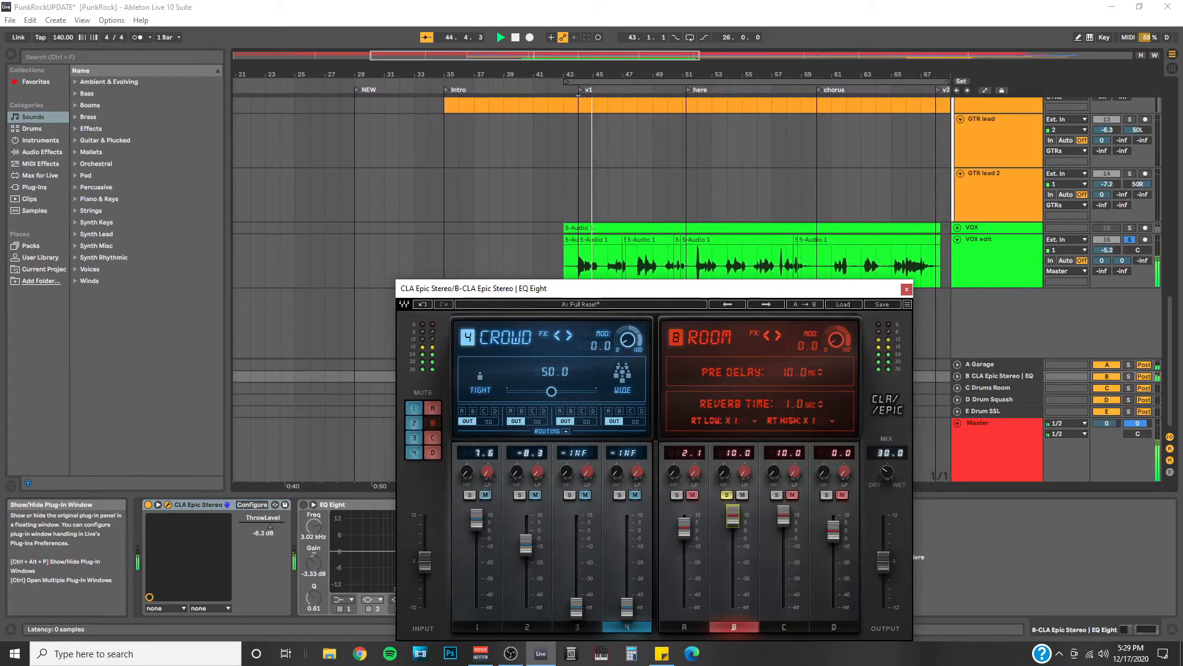
pyautogui.moveTo(785, 516); pyautogui.dragTo(784, 607)
pyautogui.moveTo(735, 517); pyautogui.dragTo(735, 520)
pyautogui.press('space')
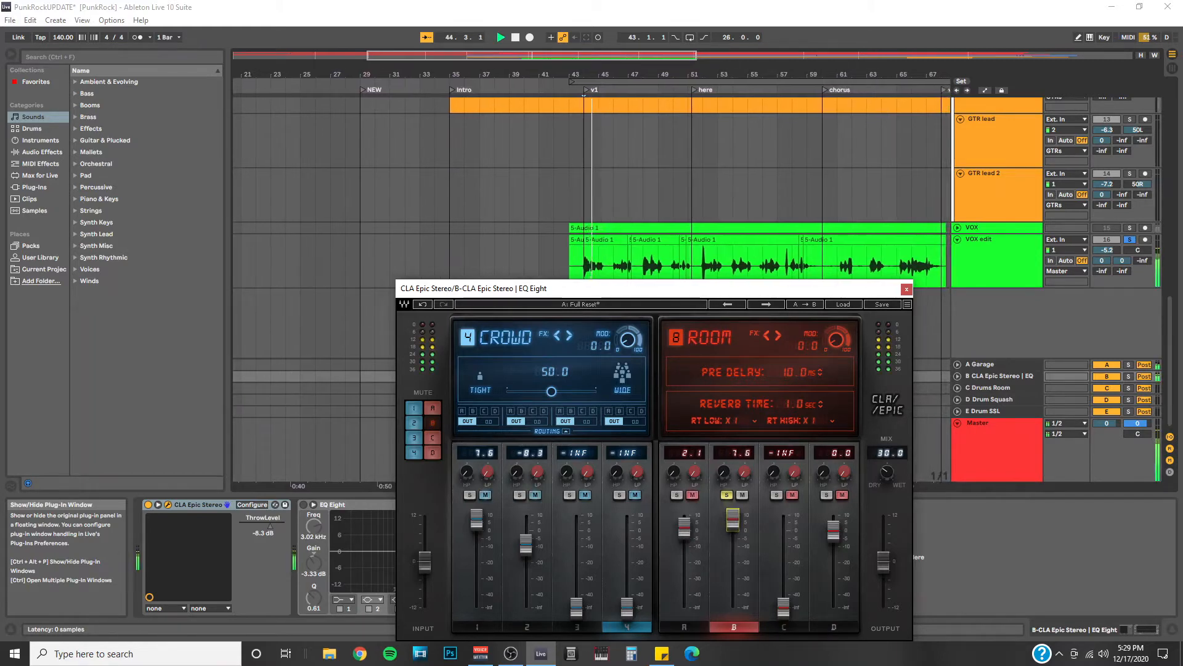
# Step: Audition the Space reverb in solo instead of Room, pull its fader down to -INF, and mute Hall
pyautogui.click(827, 495)
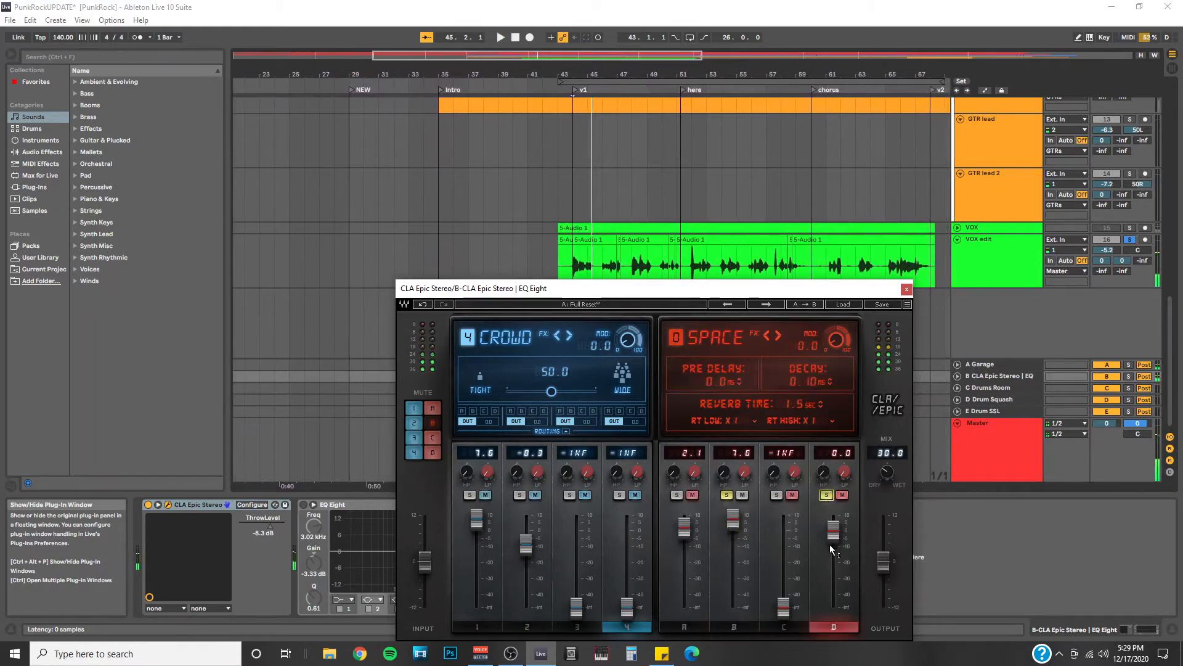
pyautogui.press('space')
pyautogui.click(727, 495)
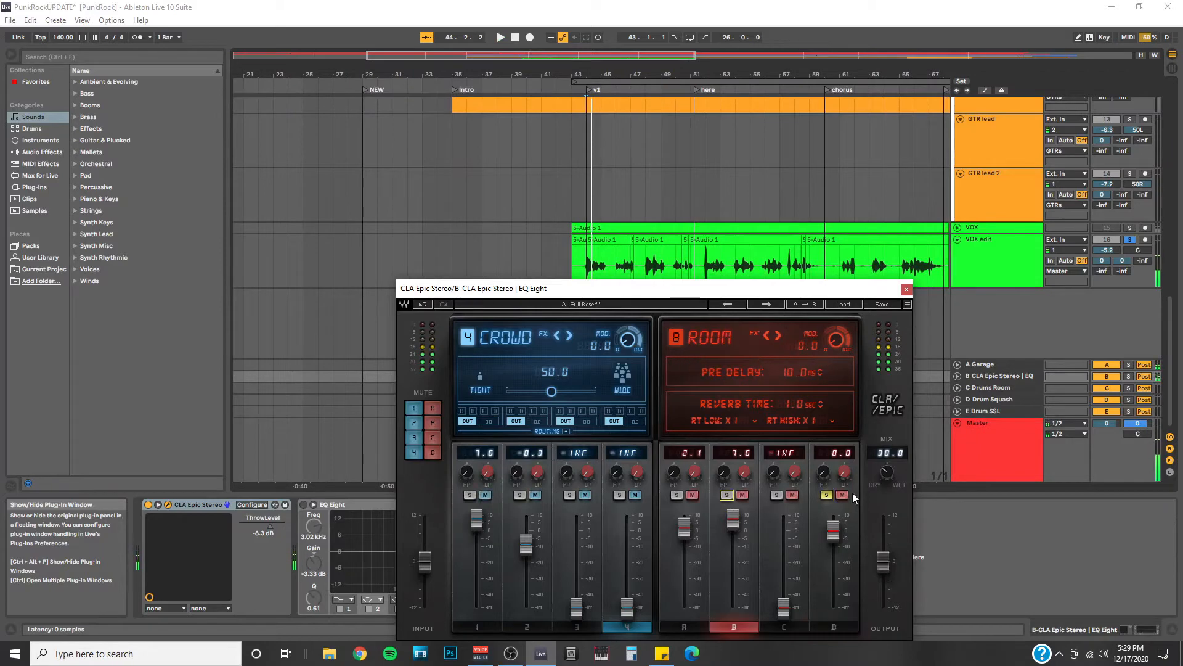
pyautogui.click(826, 495)
pyautogui.click(828, 496)
pyautogui.press('space')
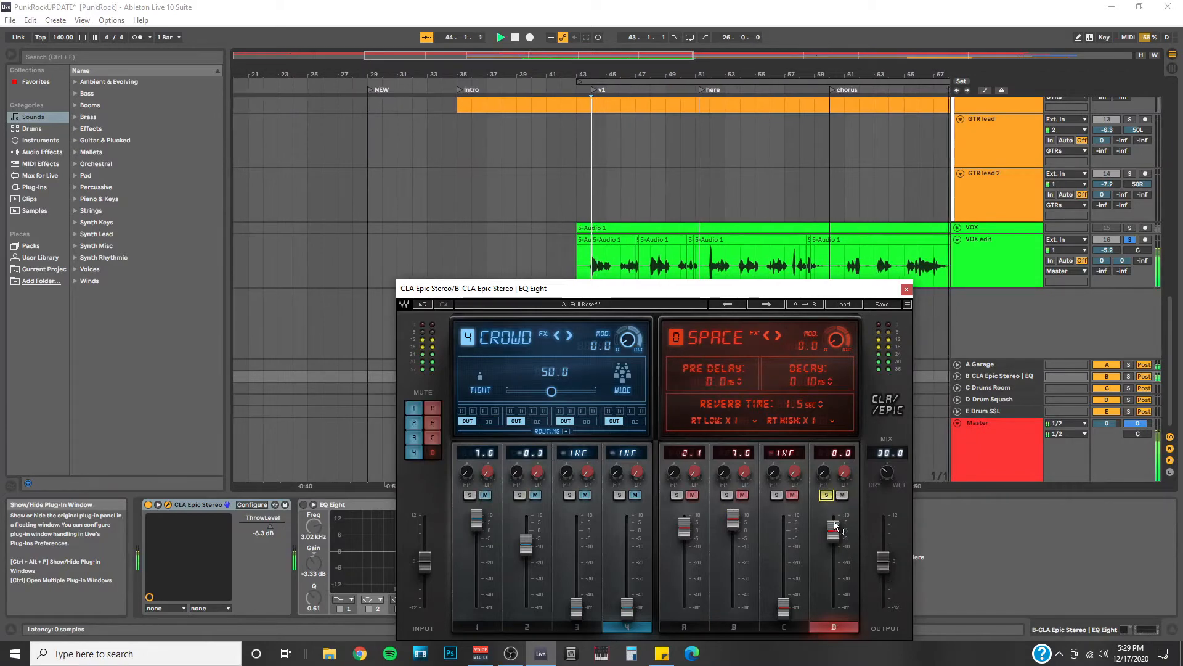
pyautogui.moveTo(833, 531); pyautogui.dragTo(837, 615)
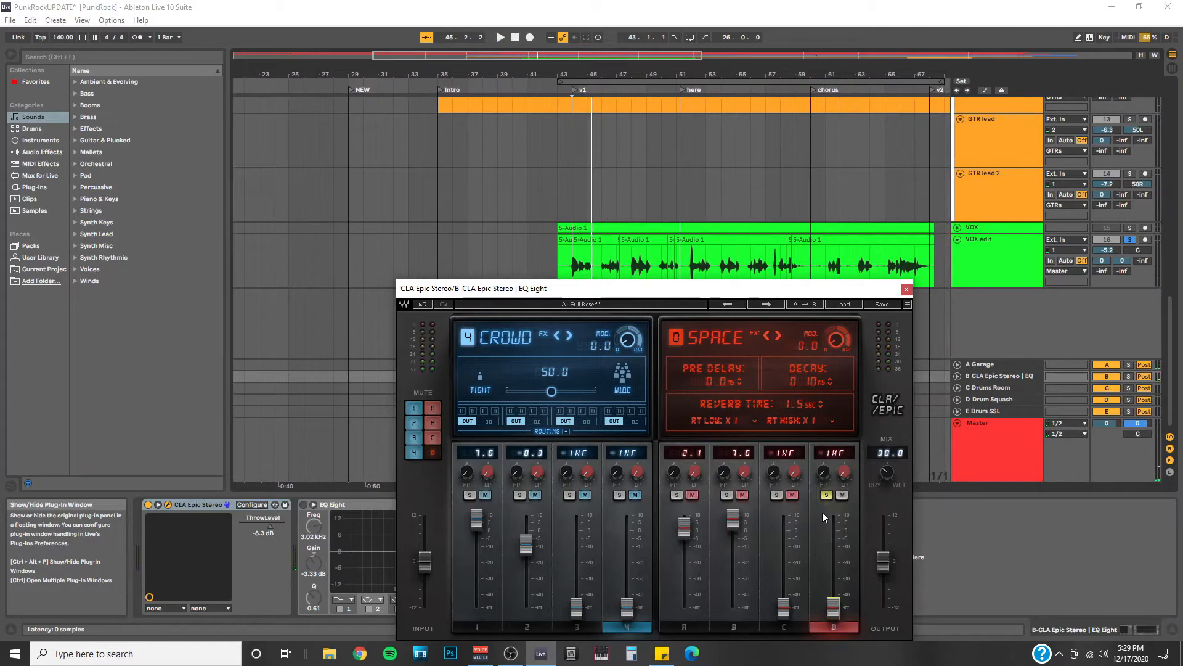
pyautogui.click(826, 495)
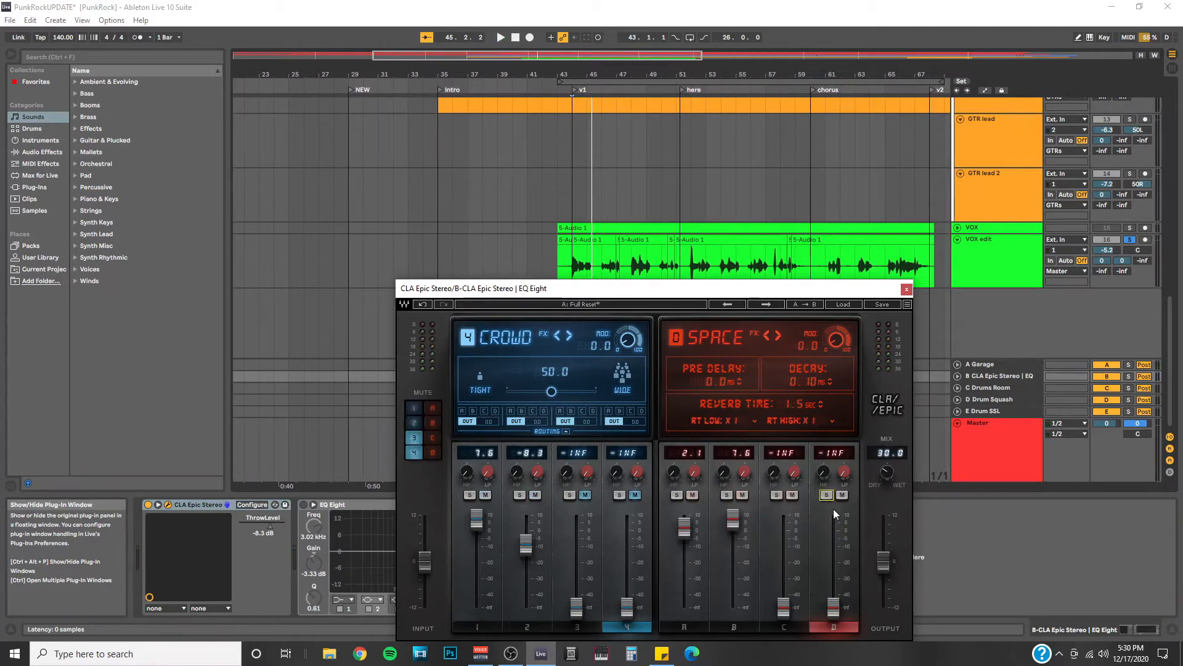
pyautogui.click(793, 494)
# Step: Close the CLA Epic window and compare the soloed vocal with the effect active and bypassed on return B
pyautogui.click(906, 289)
pyautogui.press('space')
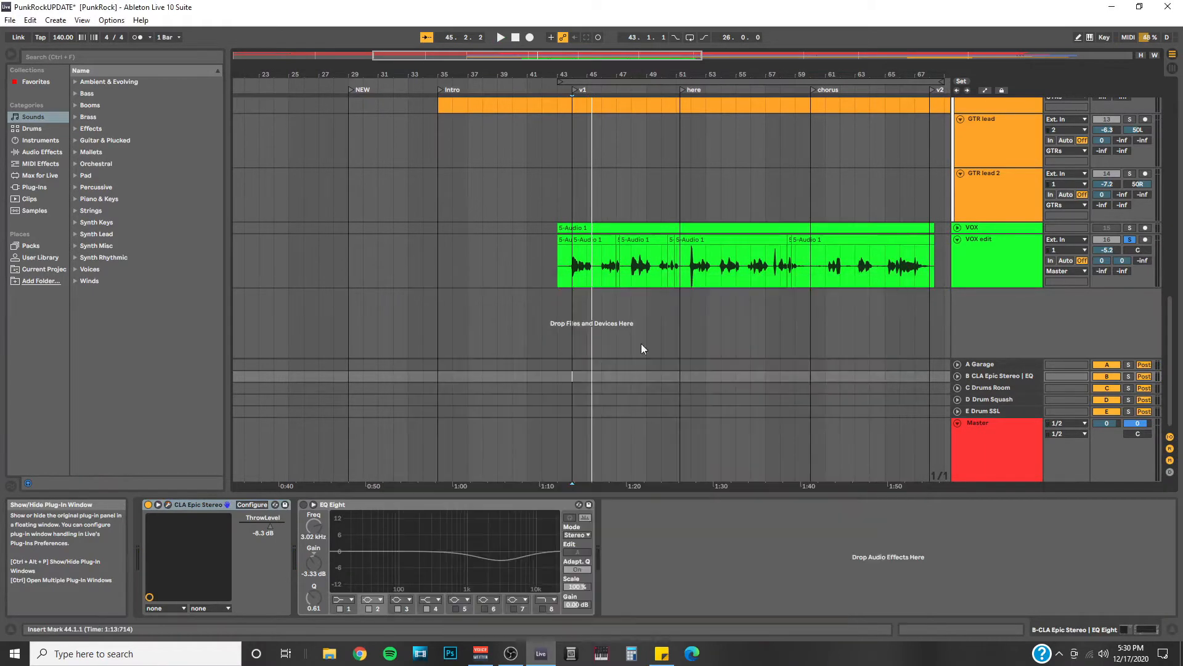
pyautogui.click(579, 280)
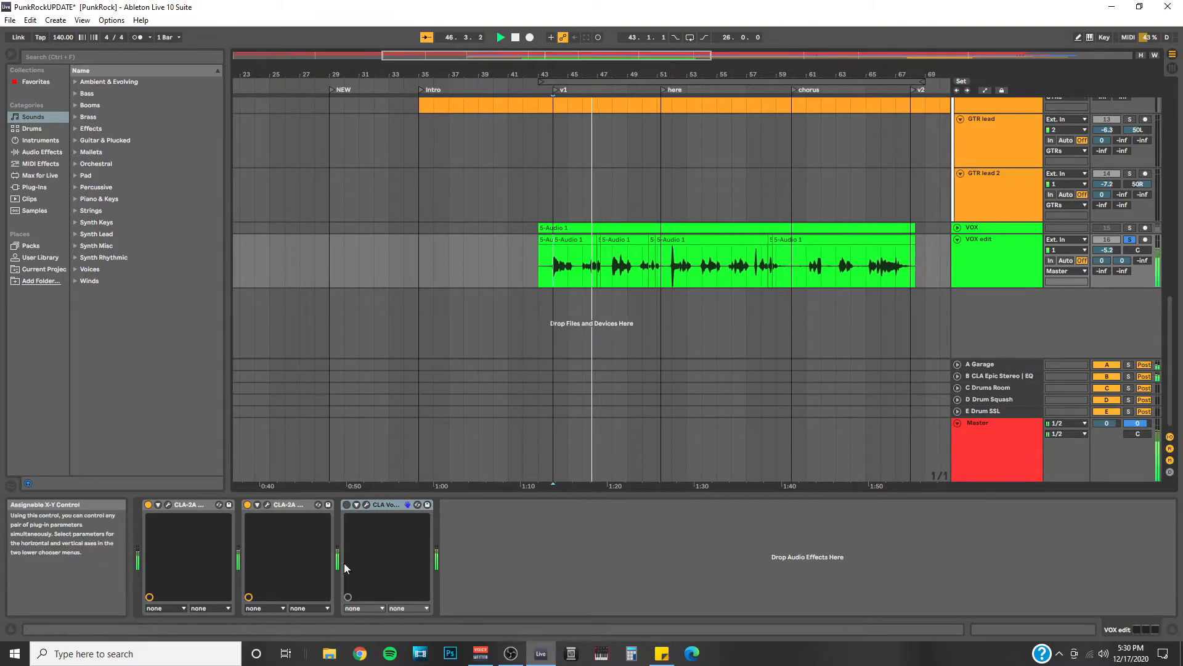
pyautogui.click(1008, 375)
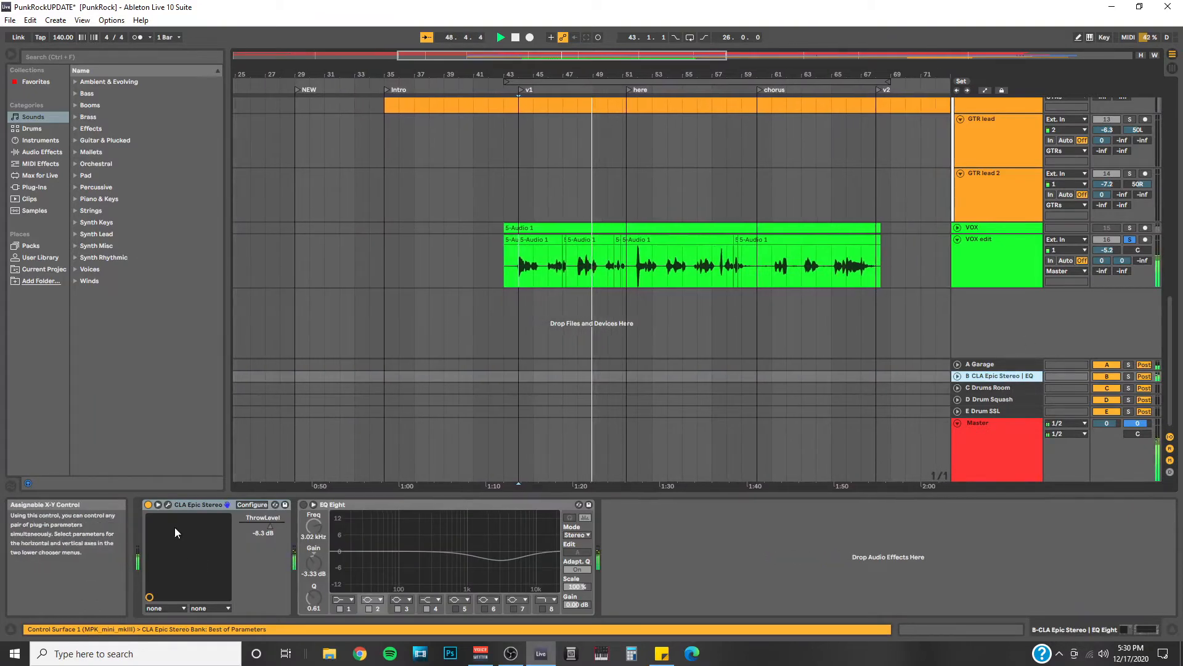
pyautogui.click(148, 505)
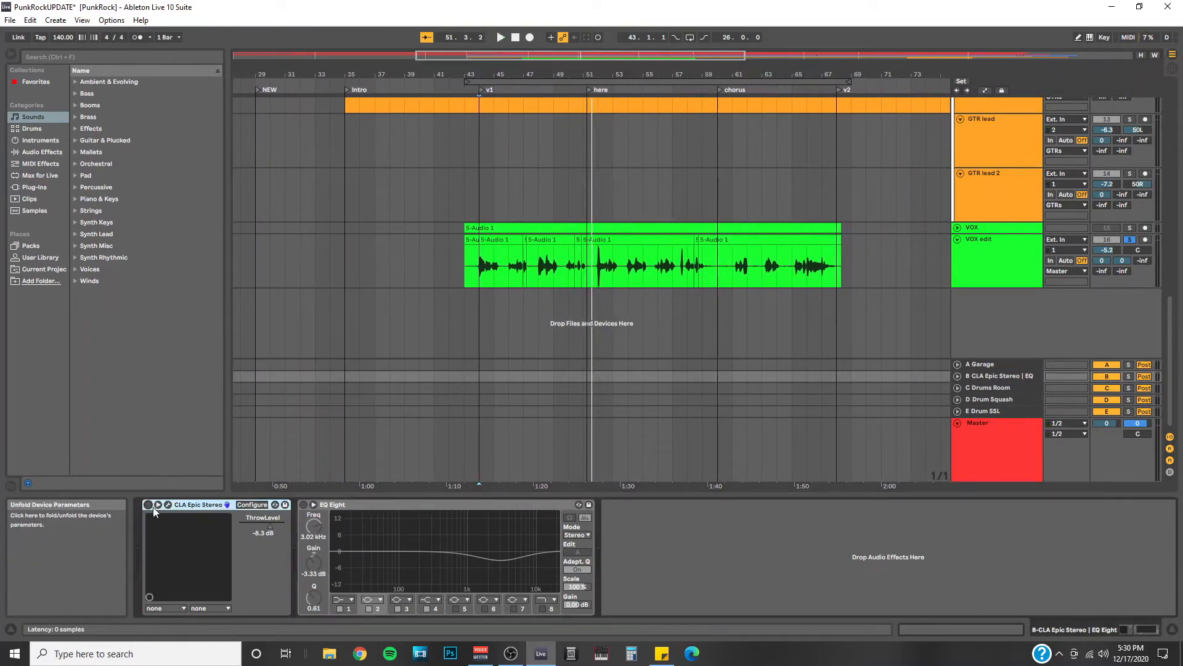
pyautogui.press('space')
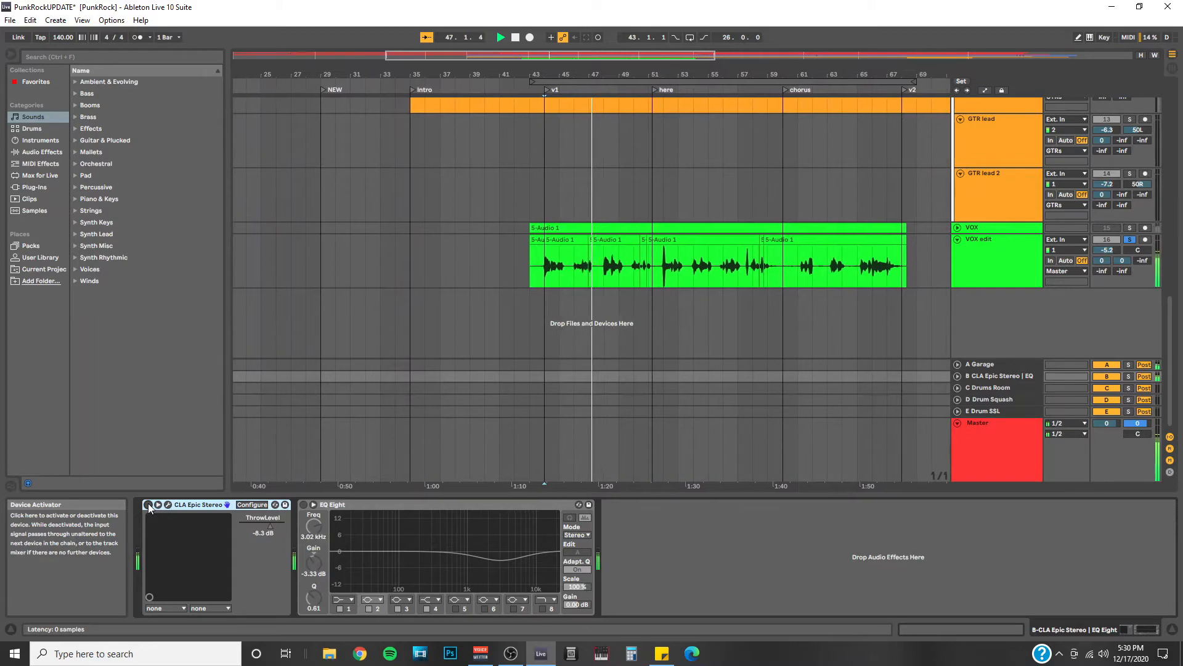
pyautogui.click(148, 505)
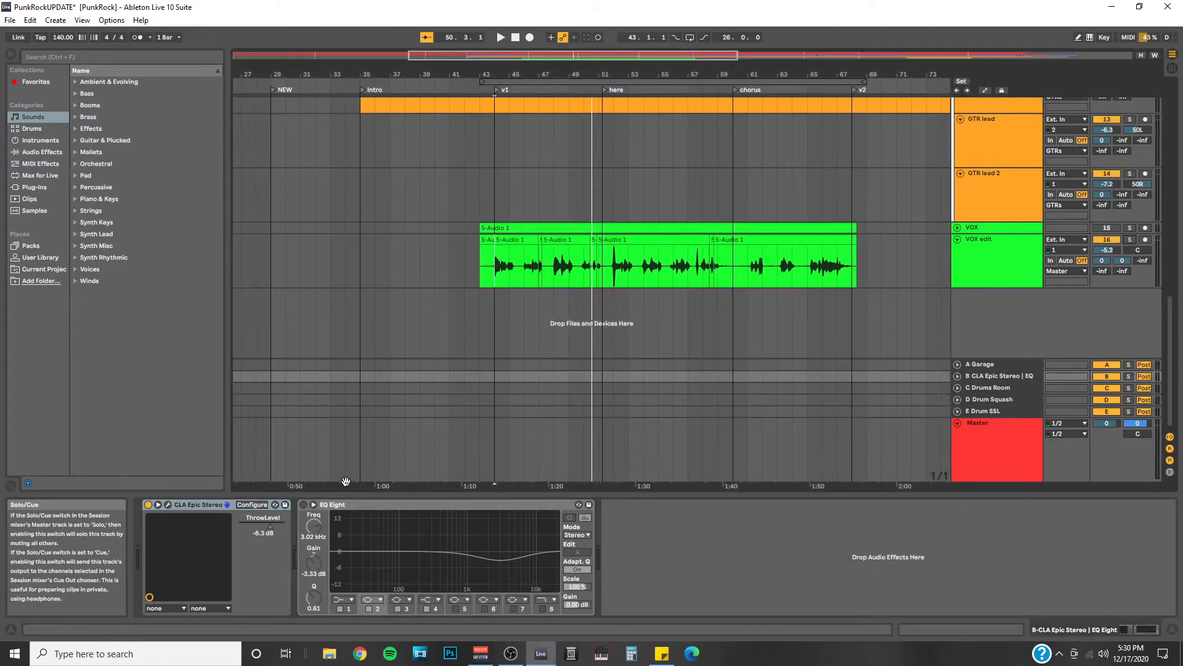
# Step: Play the full mix from v1 and compare it with CLA Epic active, bypassed and active again
pyautogui.press('space')
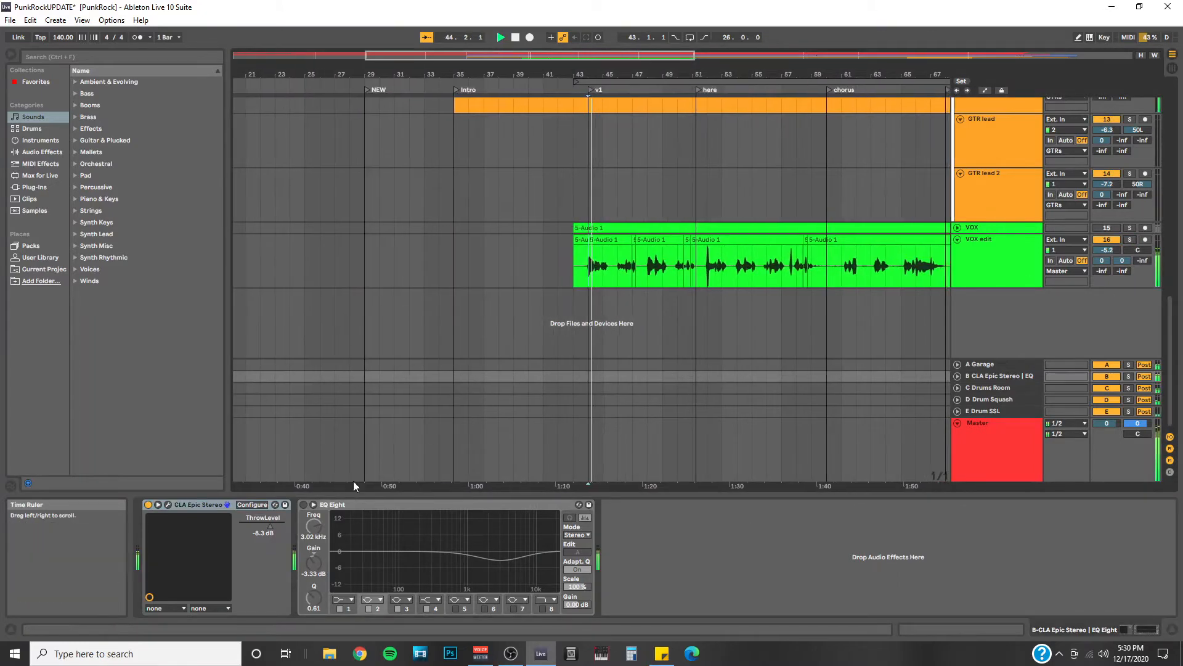
pyautogui.click(148, 505)
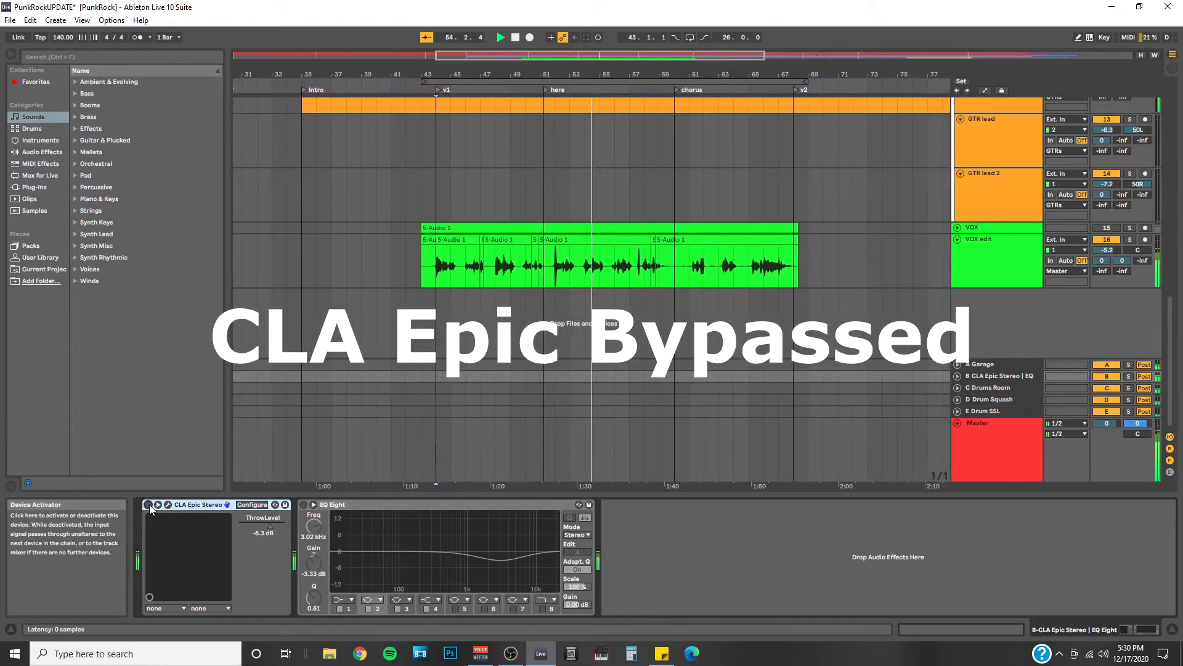
pyautogui.click(148, 504)
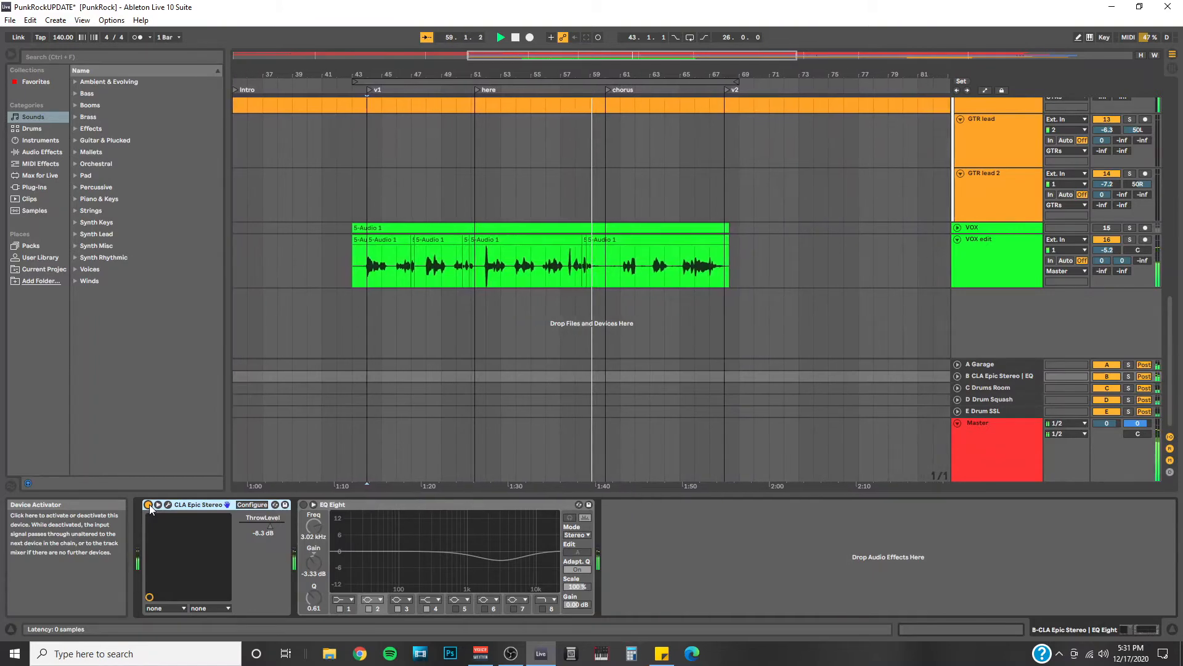
pyautogui.press('space')
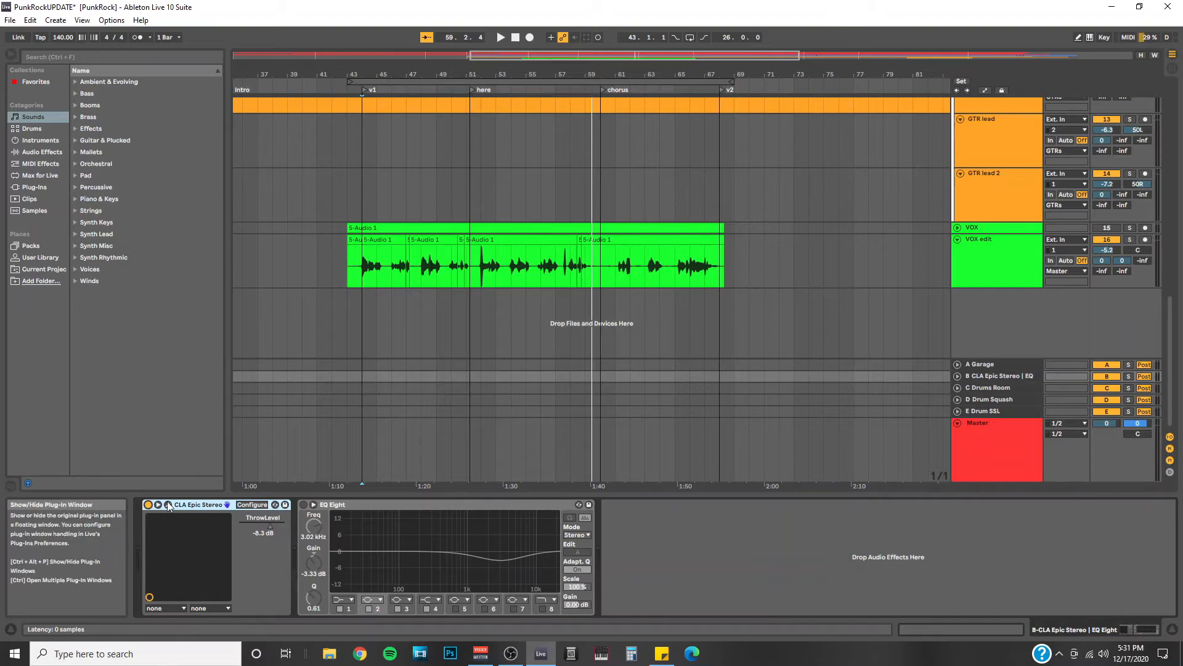
# Step: Reopen CLA Epic, move its window over the arrangement, and view the Tape, Throw, Slap and Crowd delay settings
pyautogui.click(168, 504)
pyautogui.moveTo(701, 291); pyautogui.dragTo(617, 91)
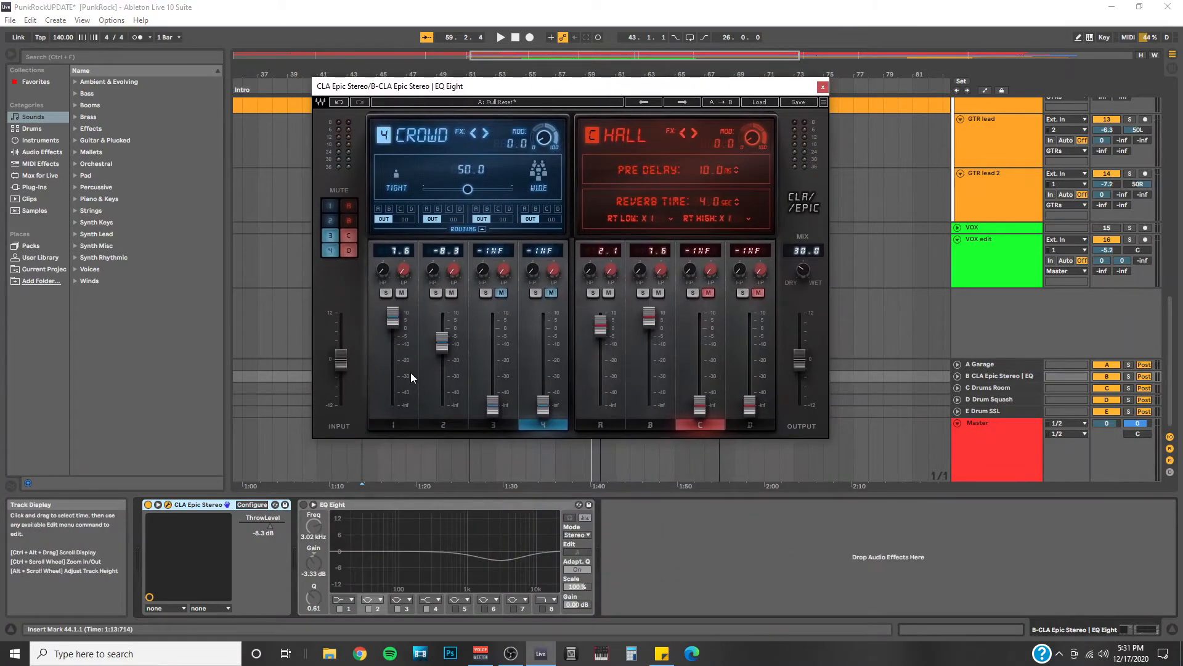
pyautogui.click(399, 425)
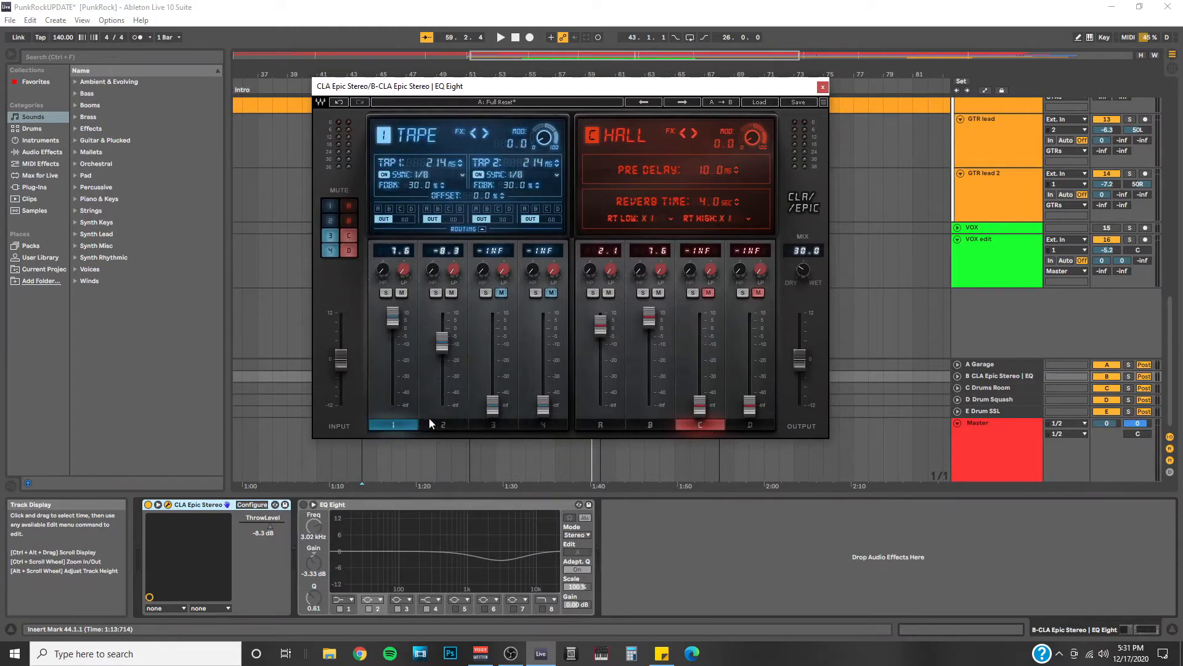
pyautogui.click(443, 426)
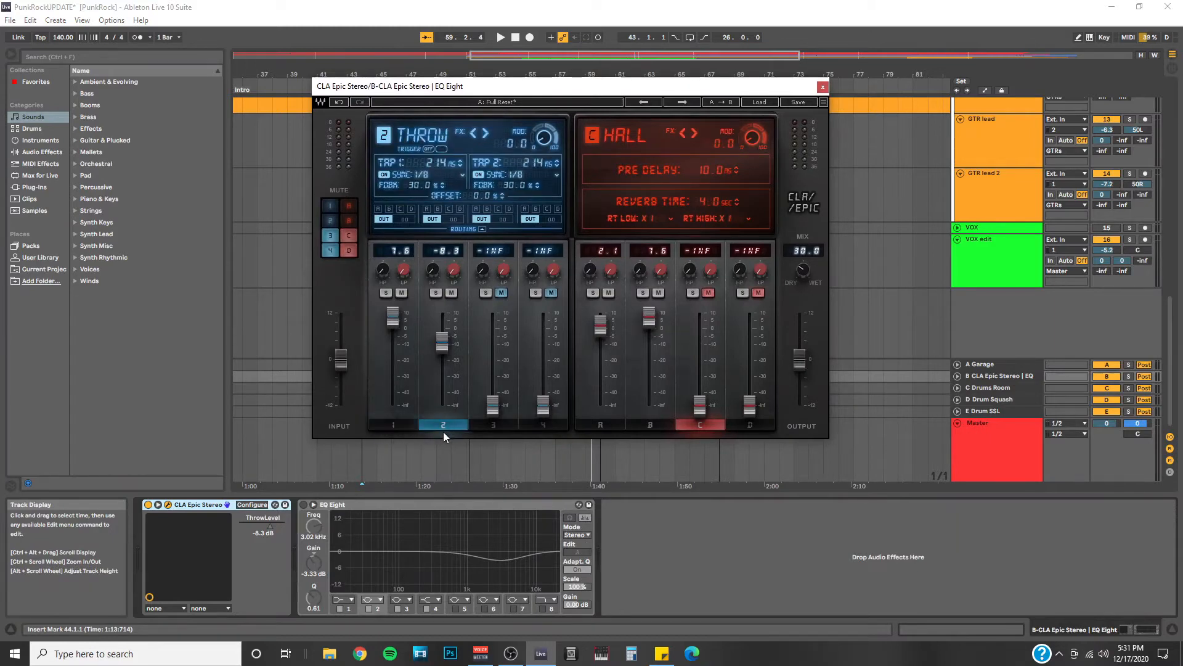
pyautogui.click(494, 425)
pyautogui.click(537, 425)
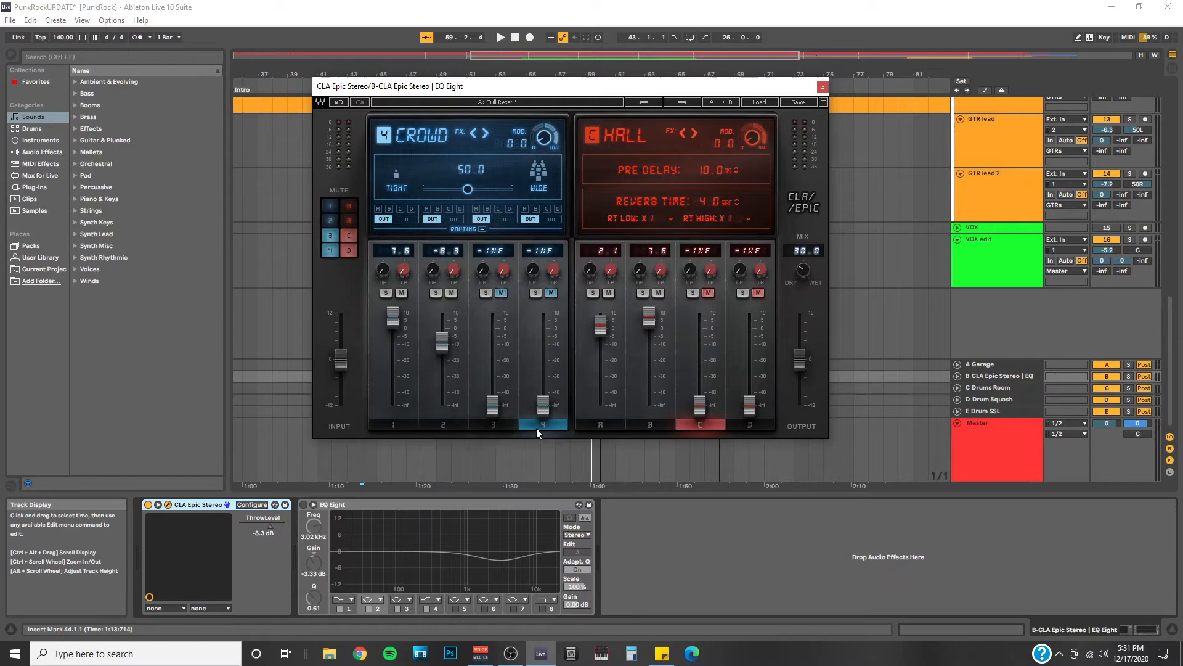
# Step: Compare the Tape and Throw delay settings, then review the Slap and Crowd channels
pyautogui.click(401, 425)
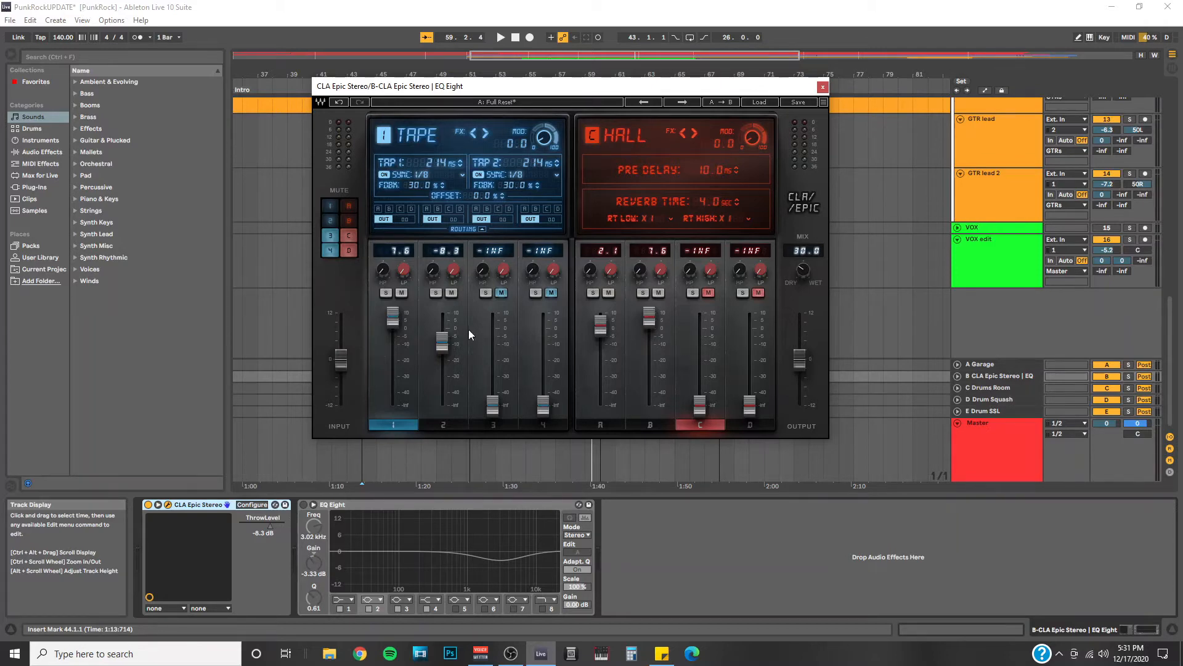
pyautogui.click(442, 424)
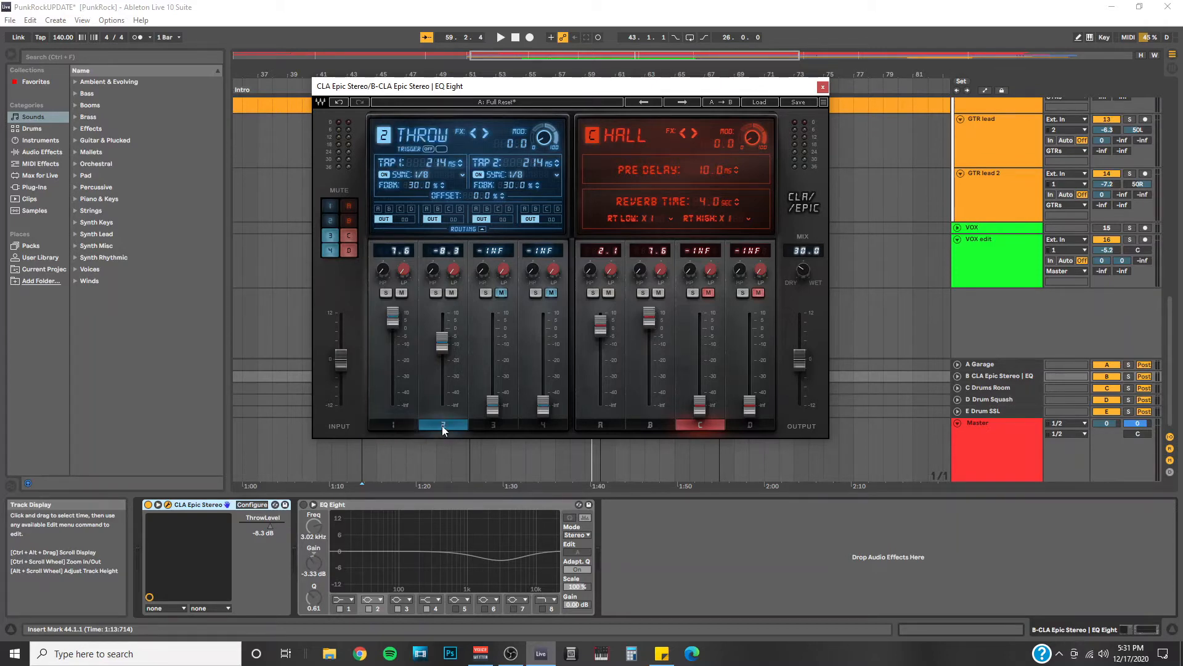
pyautogui.click(397, 425)
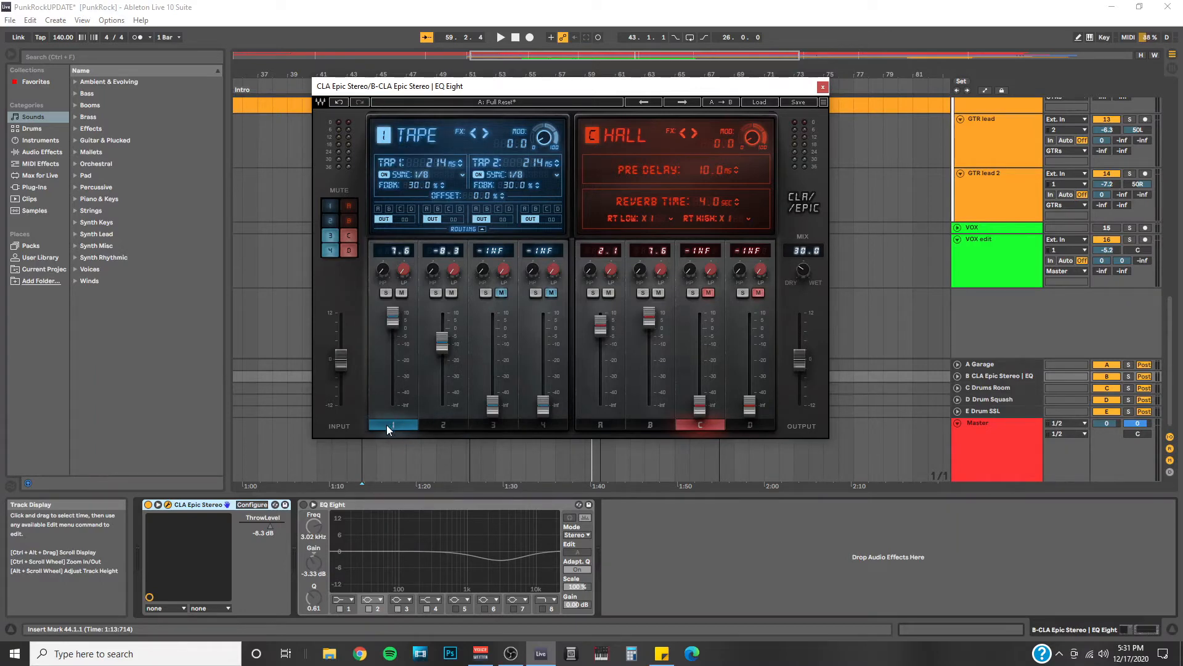
pyautogui.click(456, 425)
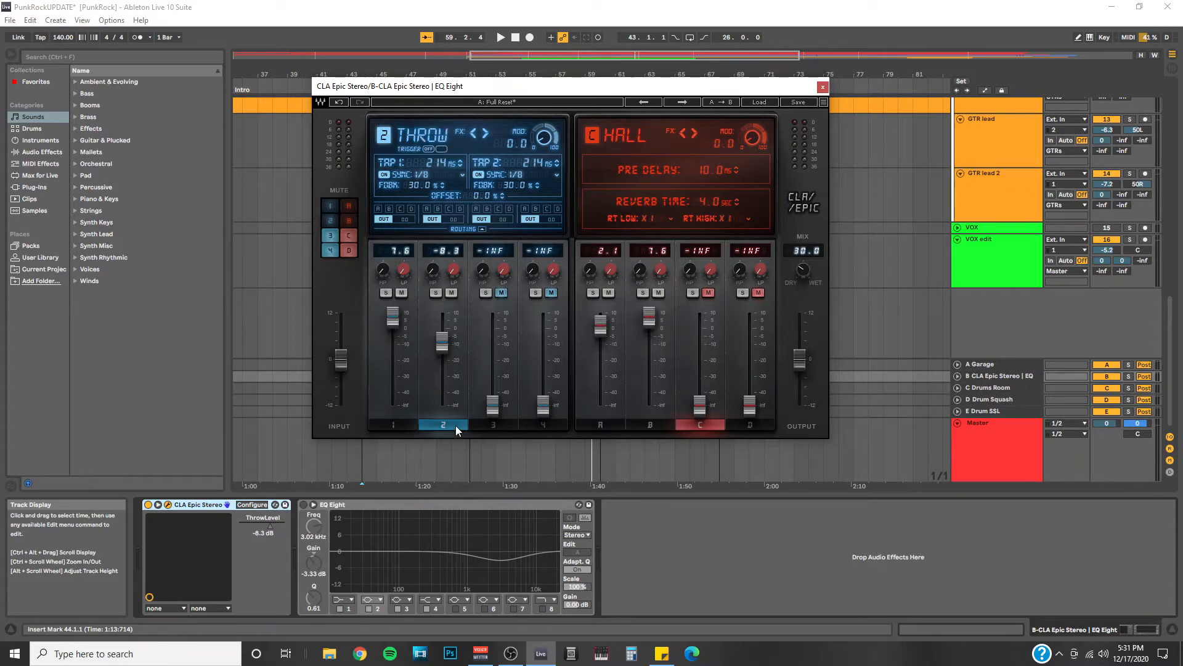
pyautogui.click(491, 424)
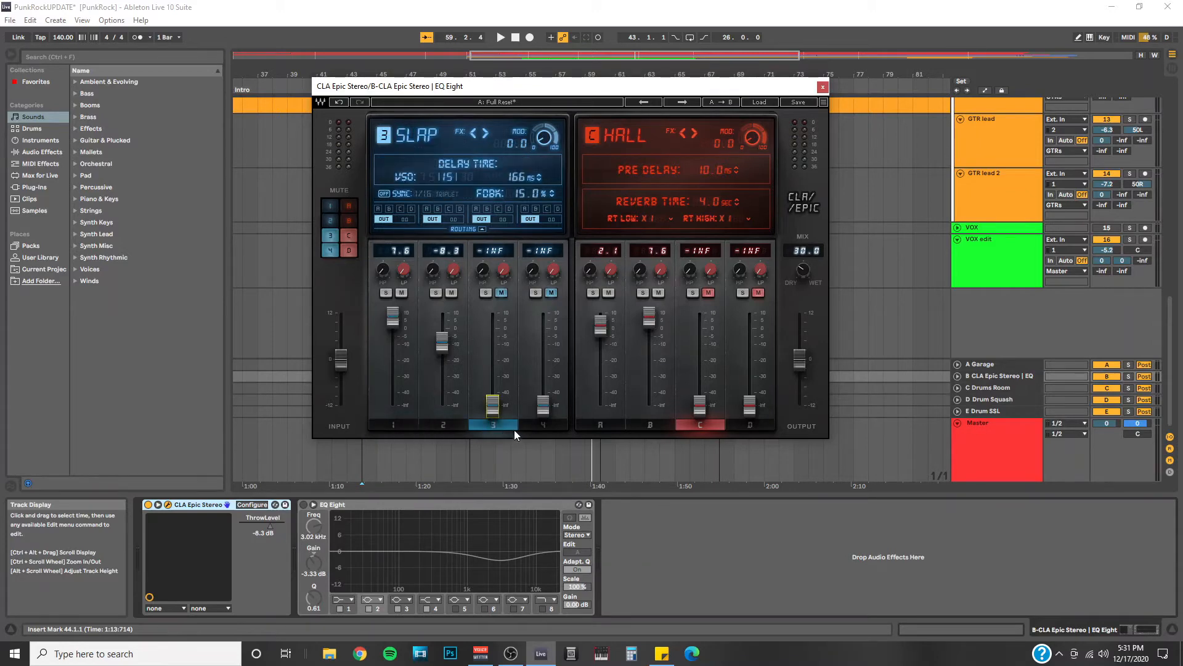
pyautogui.click(534, 427)
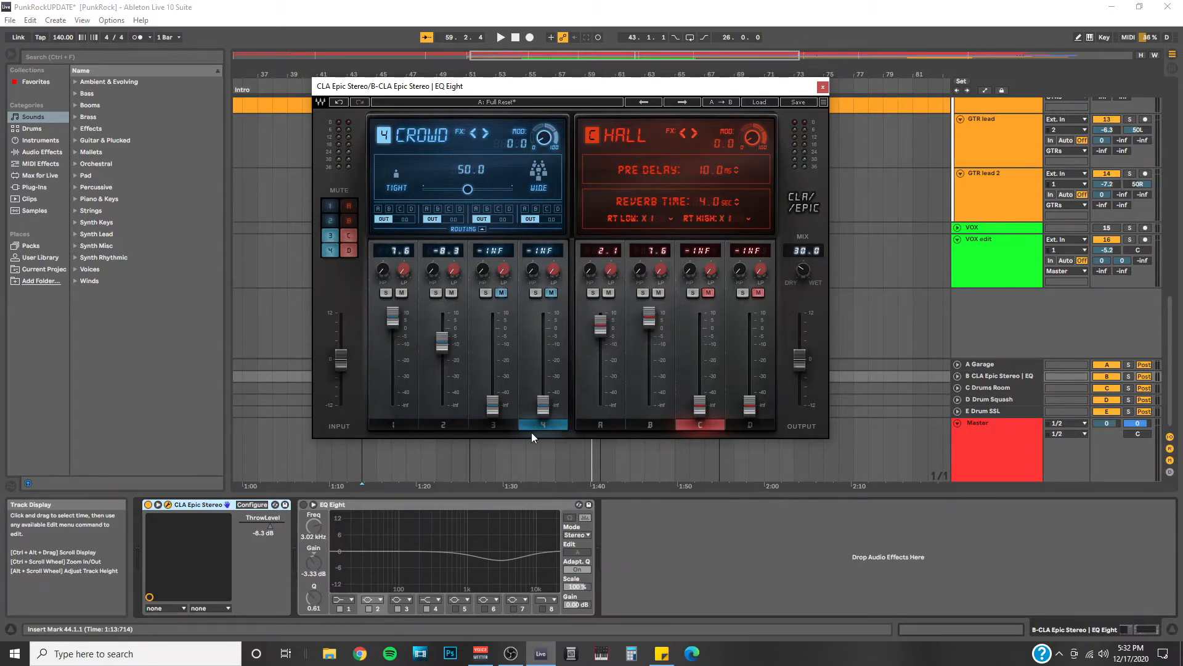
# Step: Go through the settings of all four delays and the Plate, Room, Hall and Space reverbs, ending on Slap and Hall
pyautogui.click(394, 425)
pyautogui.click(443, 426)
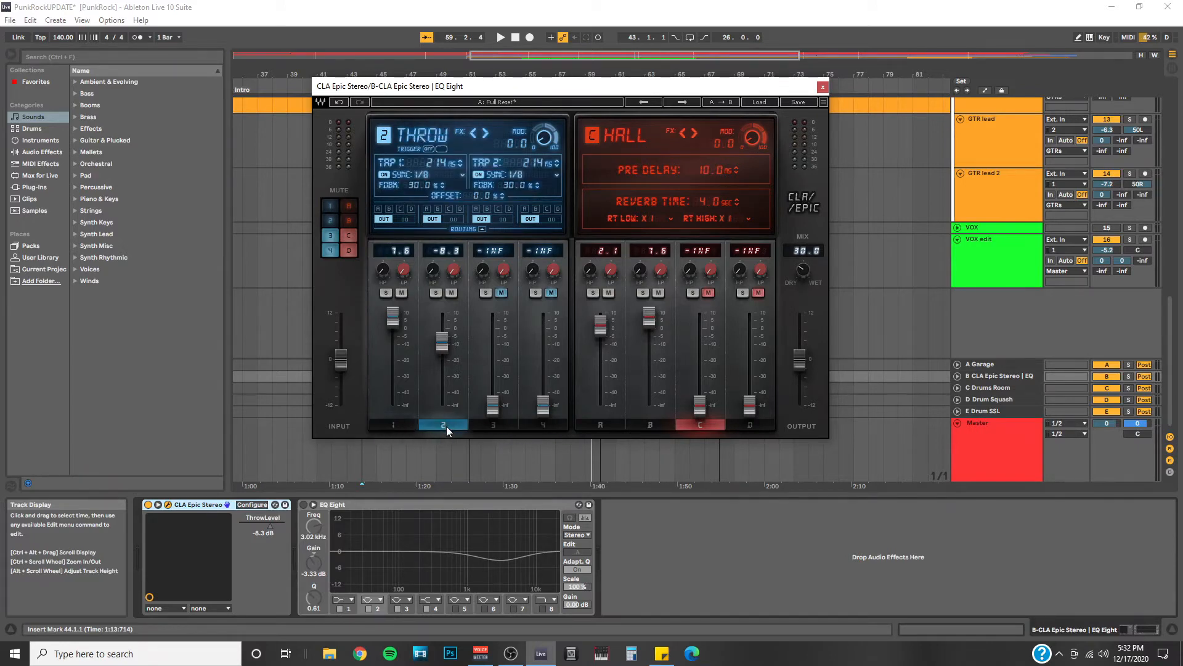
pyautogui.click(493, 426)
pyautogui.click(542, 426)
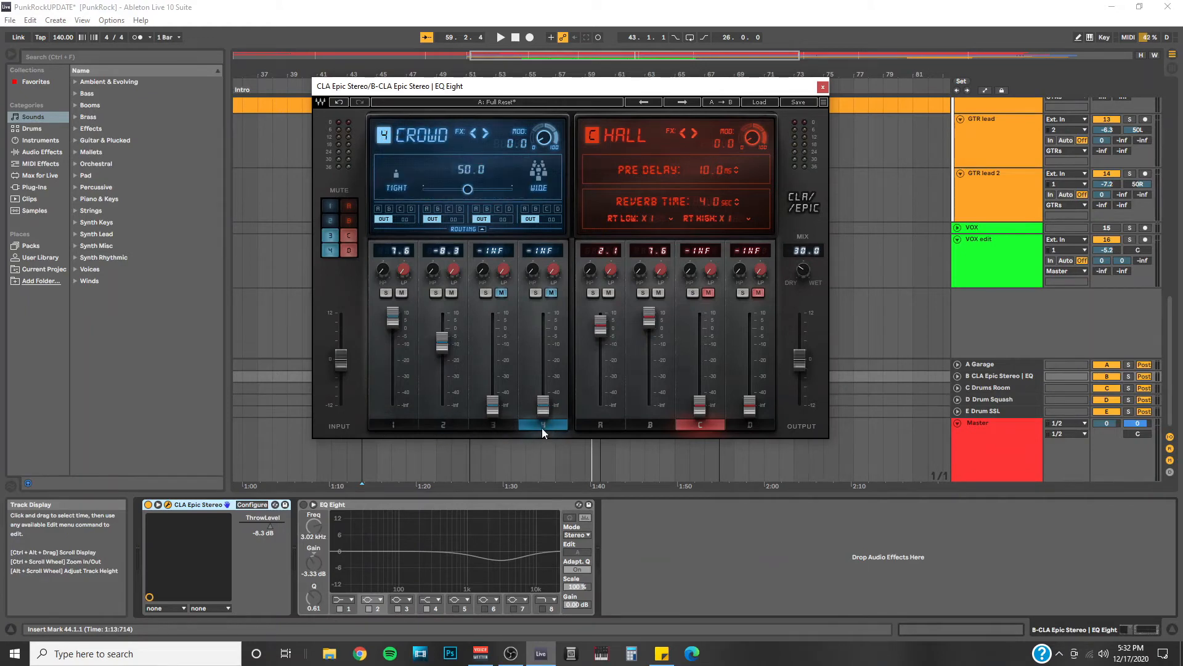
pyautogui.click(607, 424)
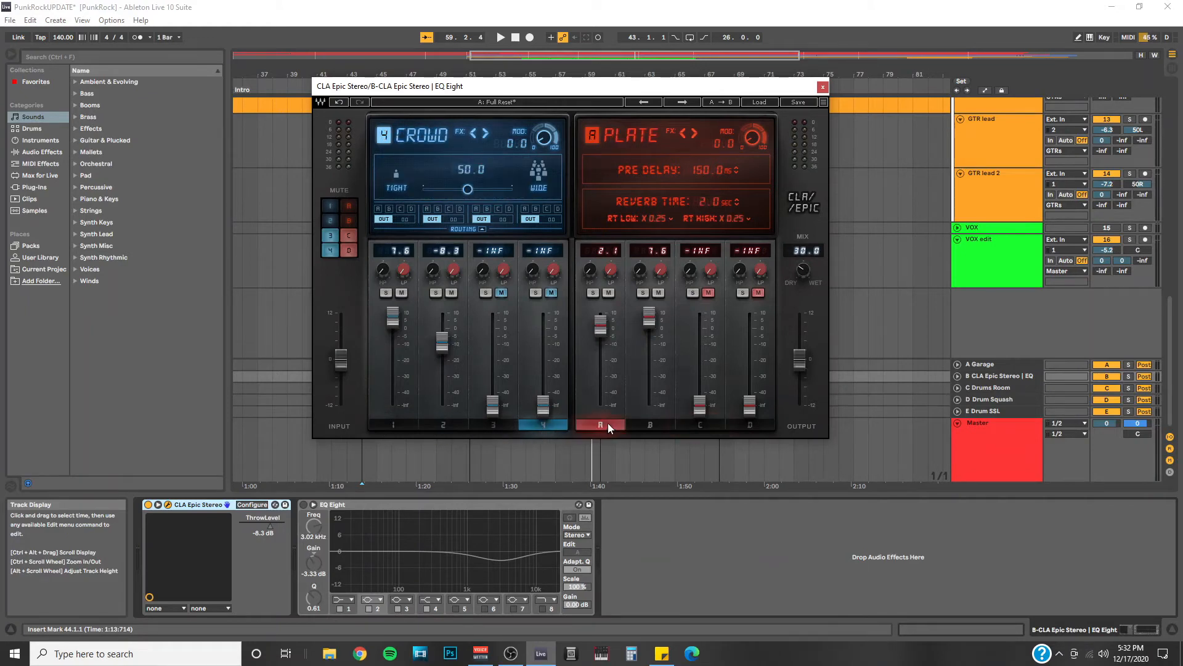
pyautogui.click(653, 424)
pyautogui.click(703, 427)
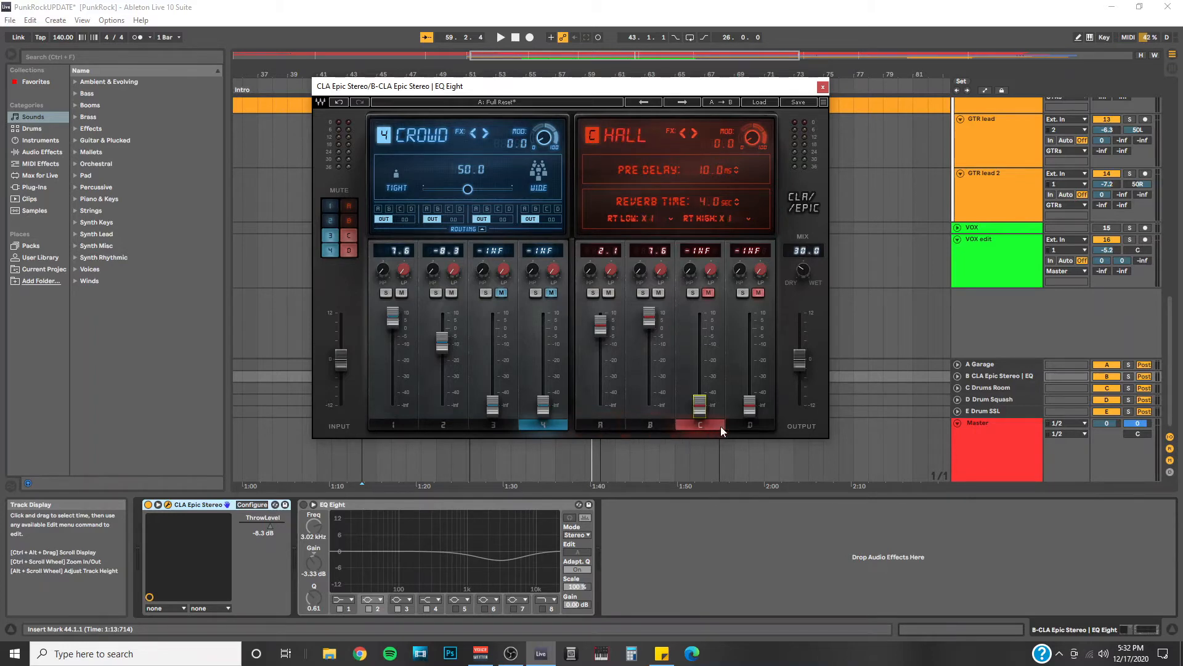
pyautogui.click(750, 425)
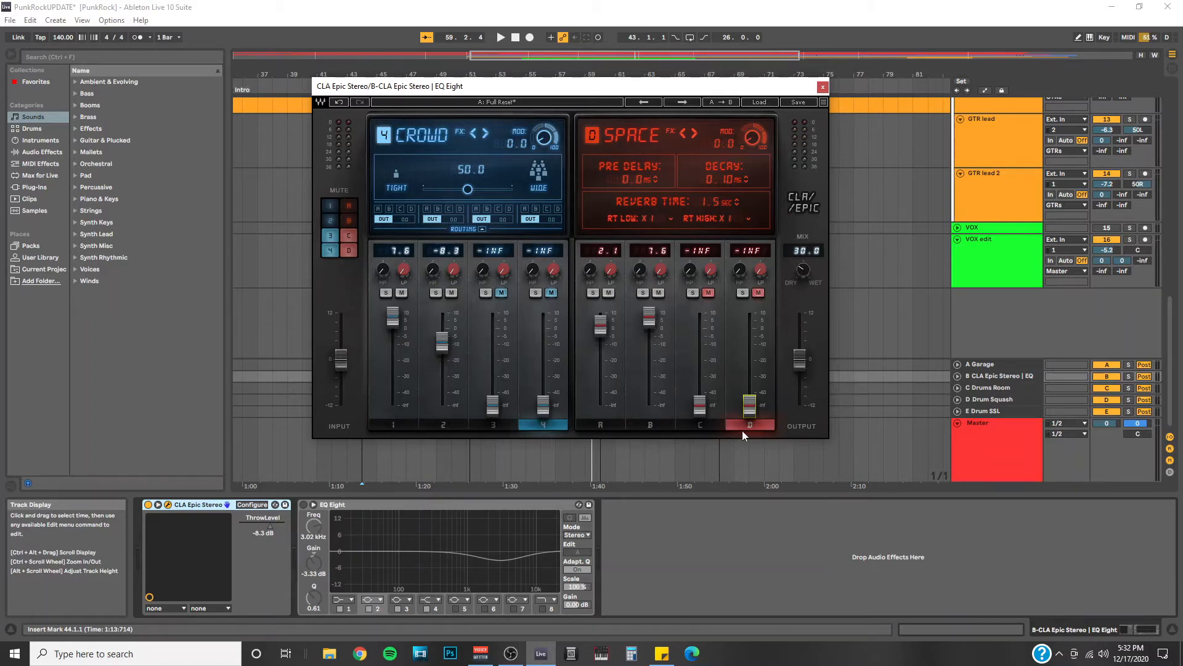
pyautogui.click(504, 425)
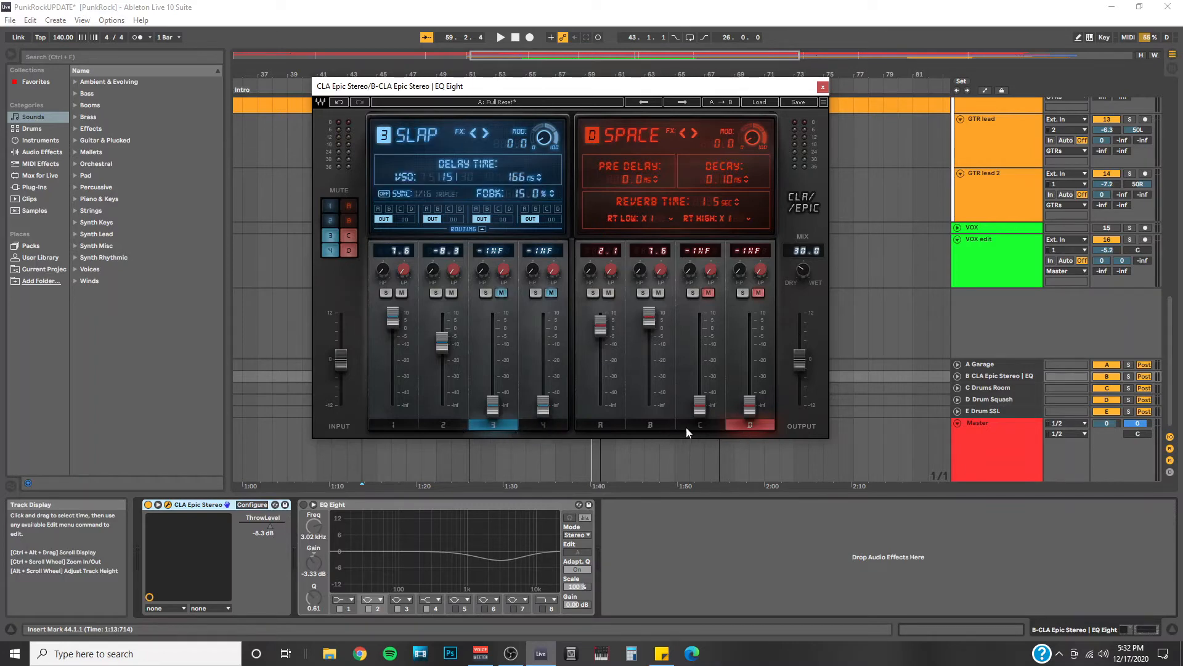
pyautogui.click(708, 425)
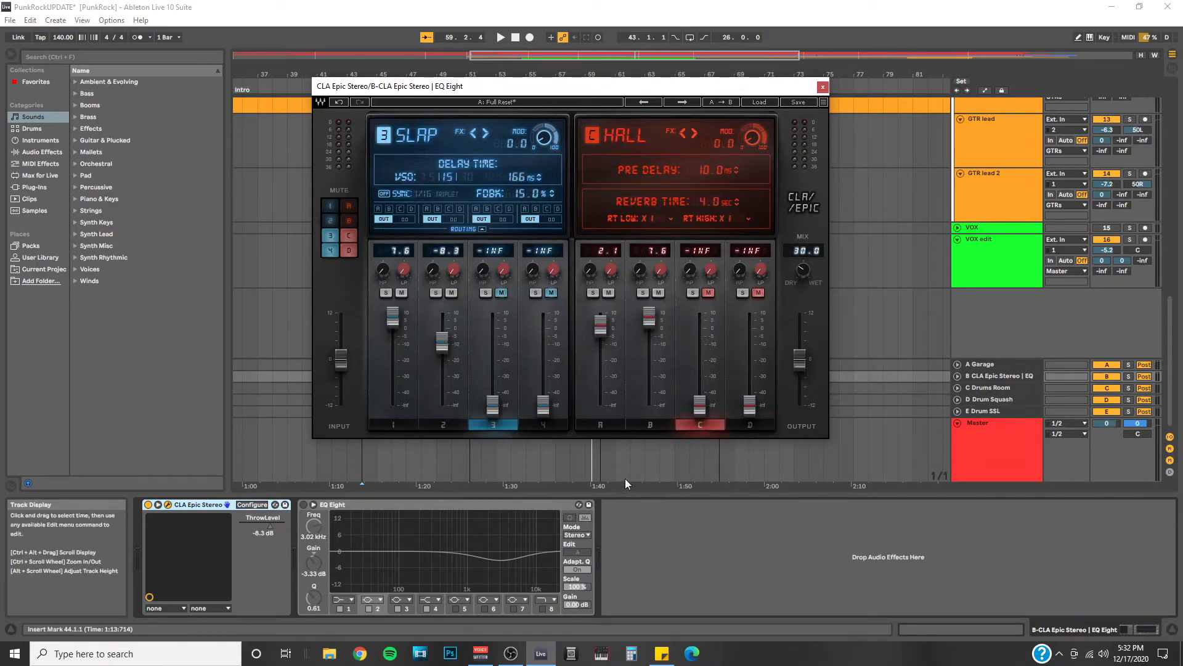
# Step: Review the four delay channels and the Plate, Room, Hall and Space reverbs, returning to Tape and Plate
pyautogui.click(603, 425)
pyautogui.click(397, 426)
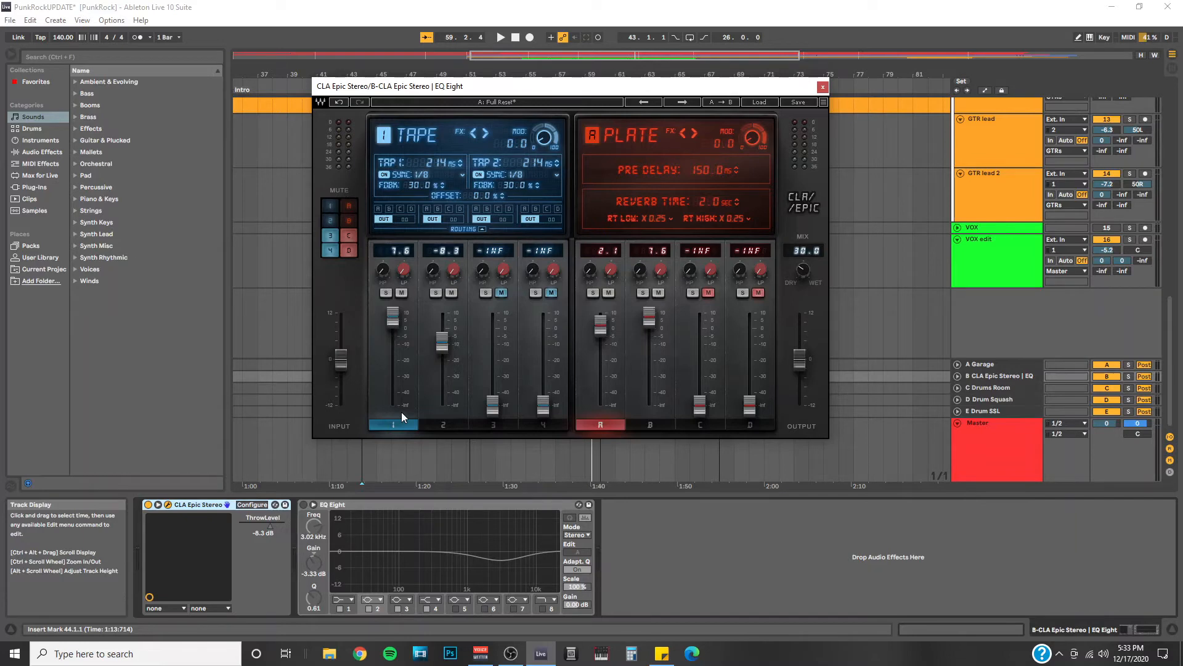
pyautogui.click(442, 424)
pyautogui.click(493, 424)
pyautogui.click(545, 427)
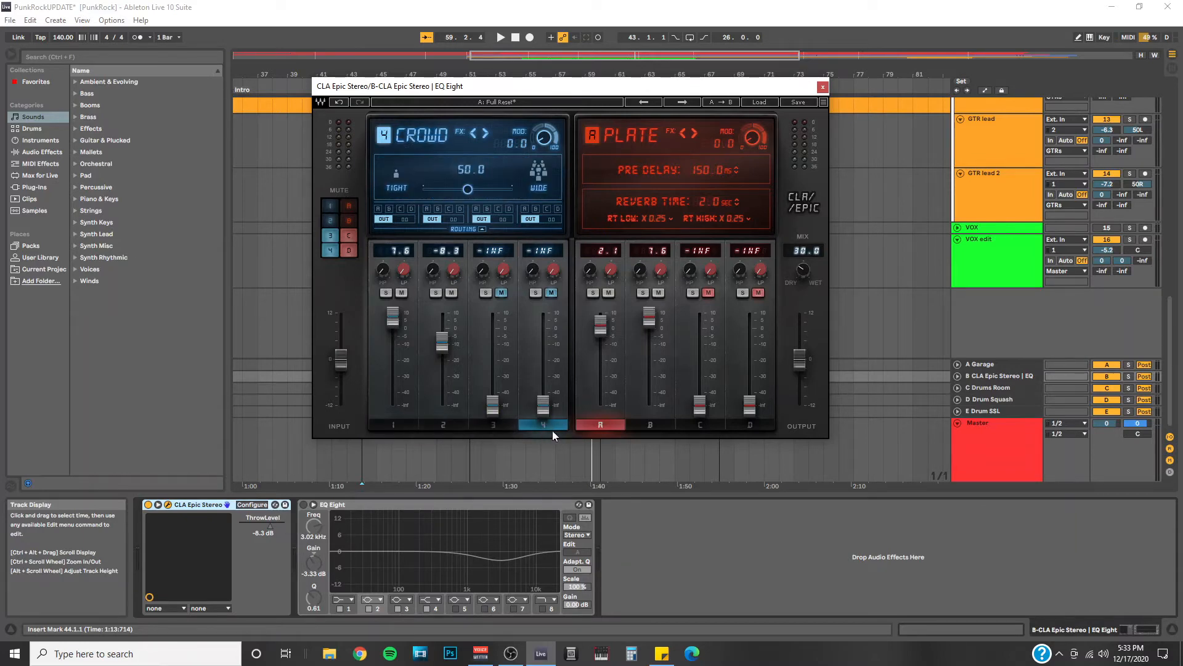
pyautogui.click(668, 426)
pyautogui.click(702, 426)
pyautogui.click(760, 426)
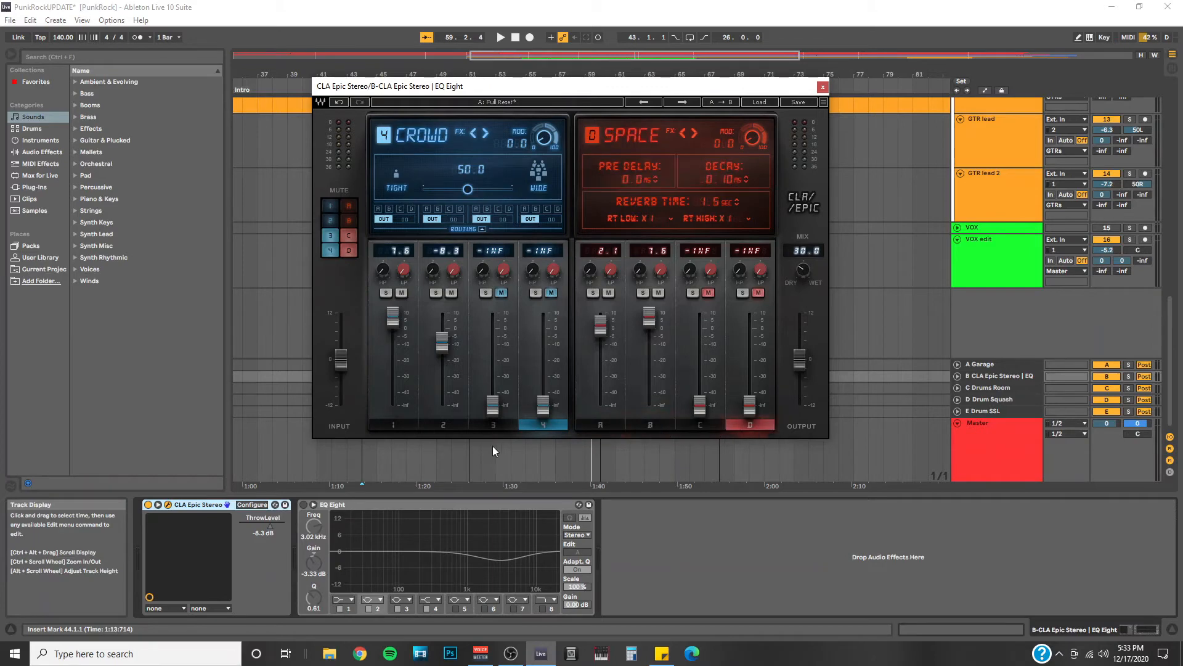
pyautogui.click(388, 424)
pyautogui.click(611, 426)
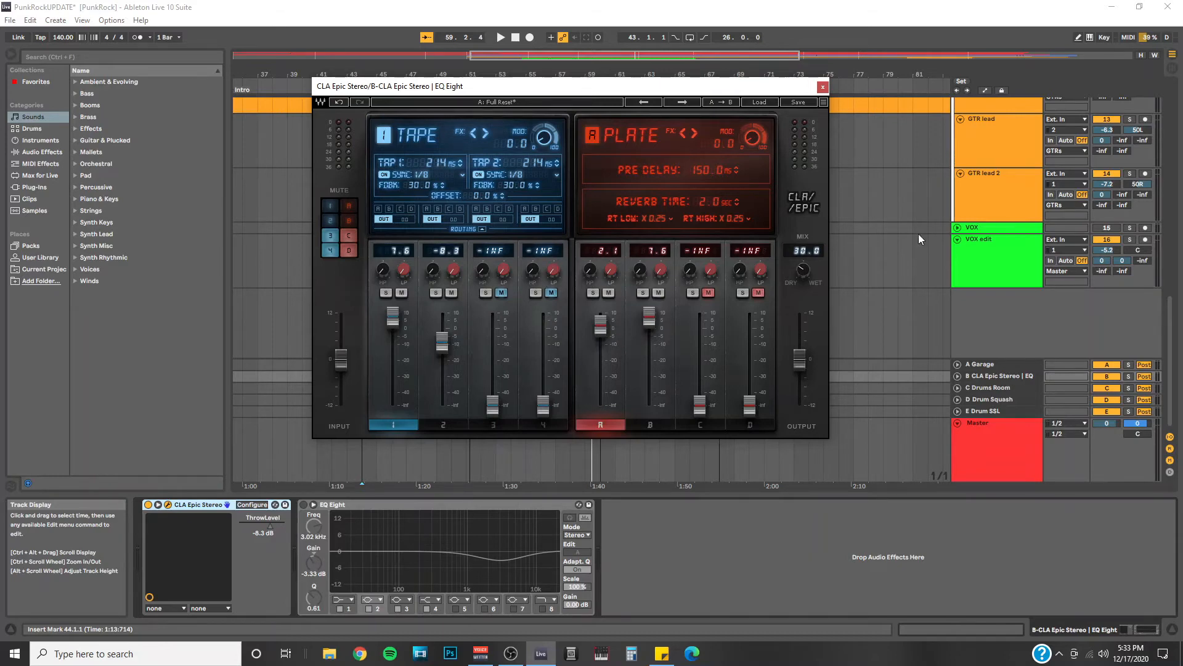
# Step: Reopen the CLA Epic return, move its window off the start of the vocal clips, and solo the VOX edit track and that return
pyautogui.click(1001, 251)
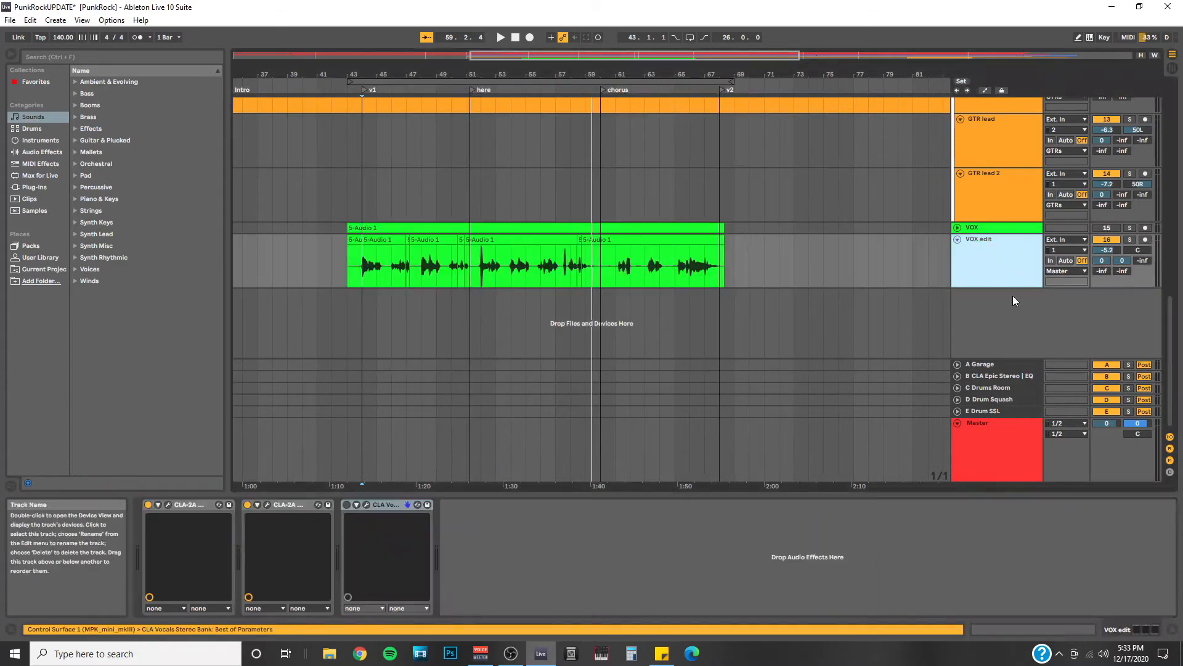
pyautogui.click(1006, 375)
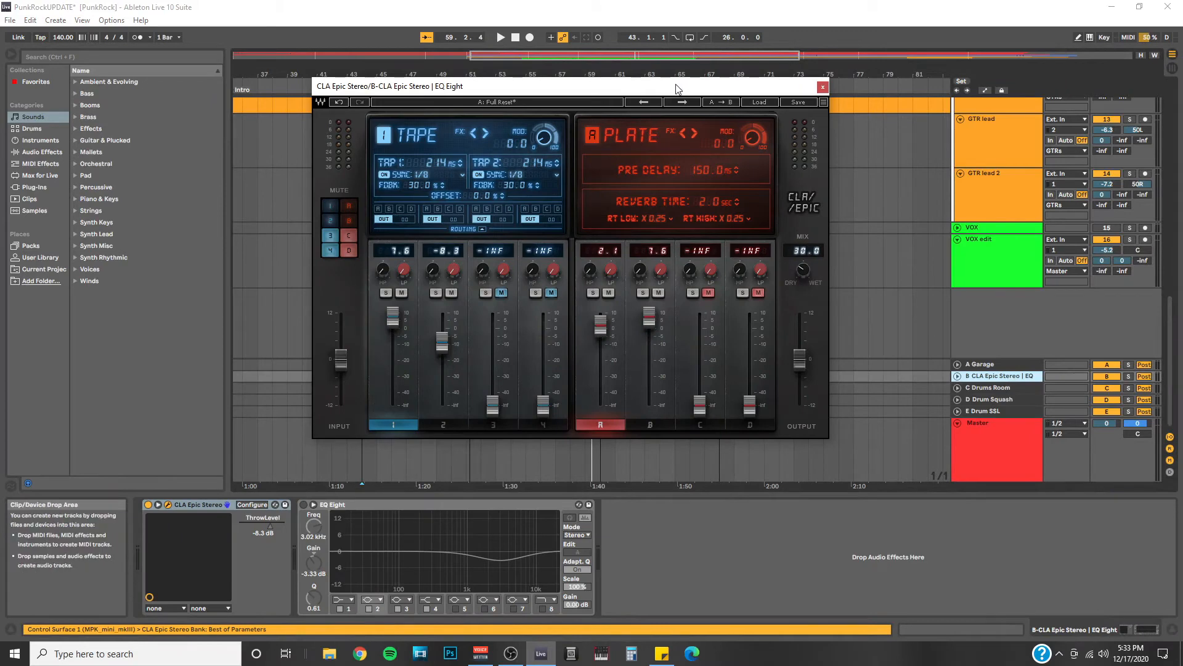
pyautogui.moveTo(676, 88); pyautogui.dragTo(773, 135)
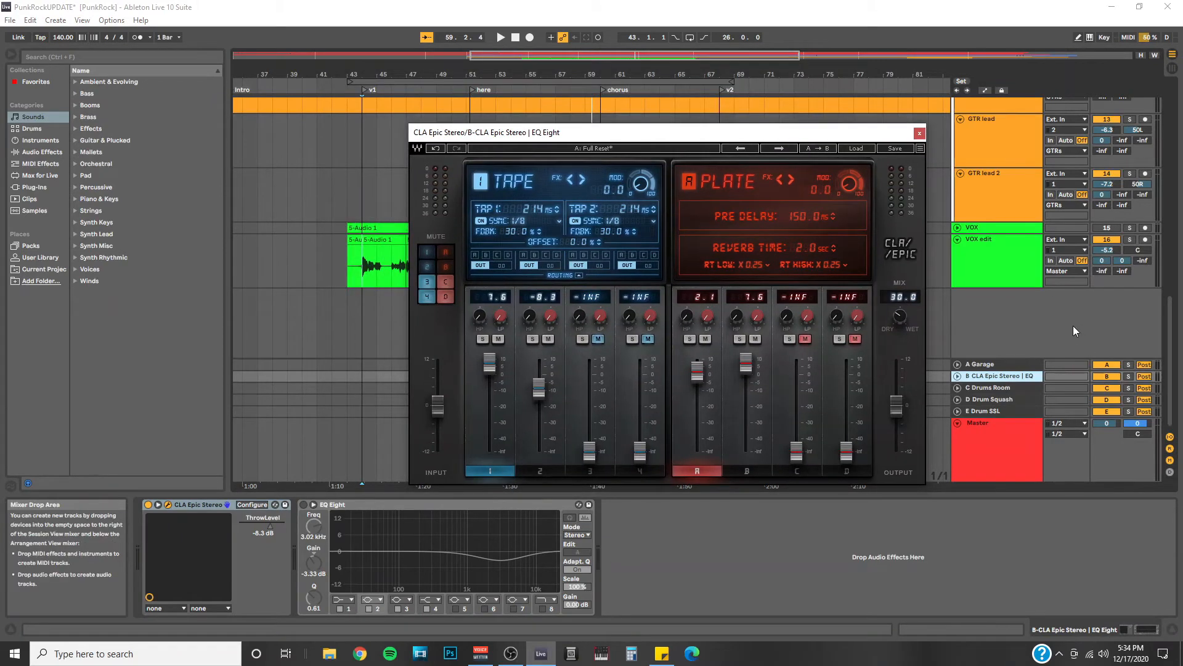
pyautogui.click(1131, 239)
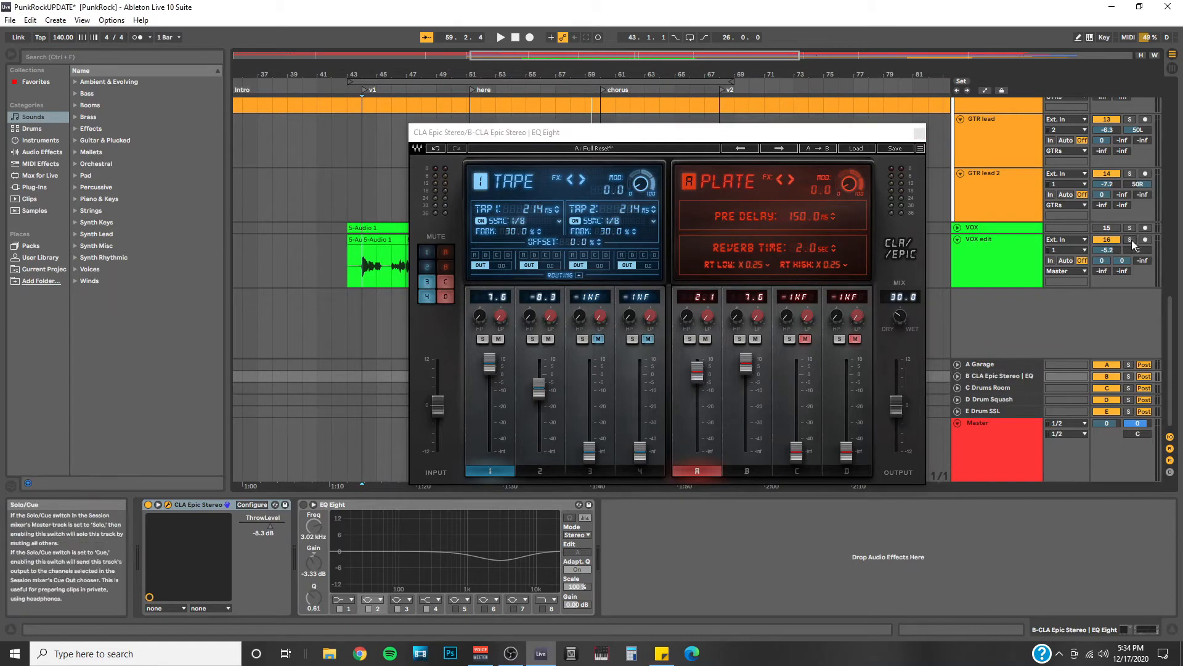
pyautogui.click(1128, 376)
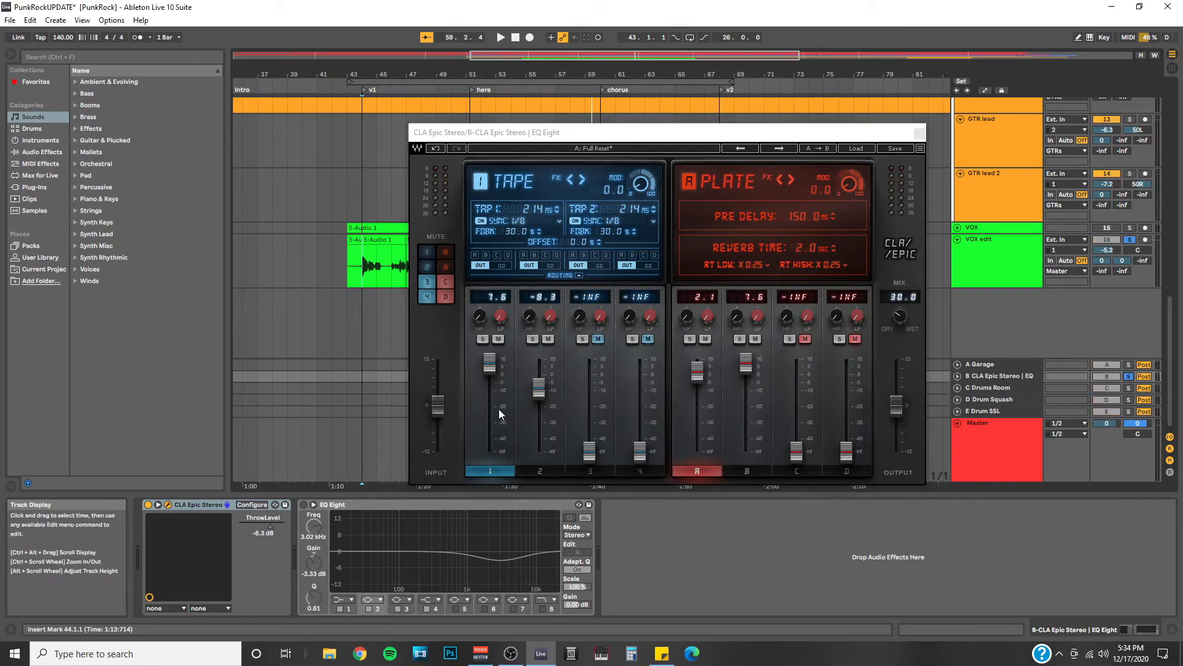
# Step: Toggle the Tape delay's mute and try out its high-pass filter
pyautogui.click(494, 468)
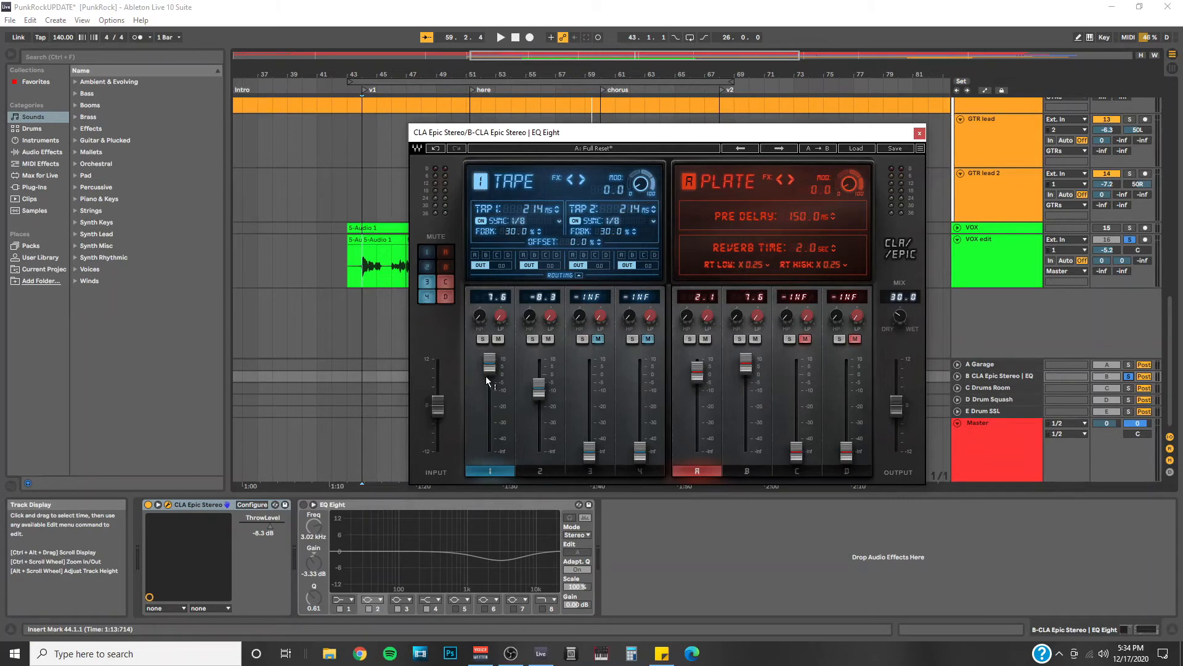
pyautogui.click(498, 339)
pyautogui.click(498, 338)
pyautogui.moveTo(480, 321)
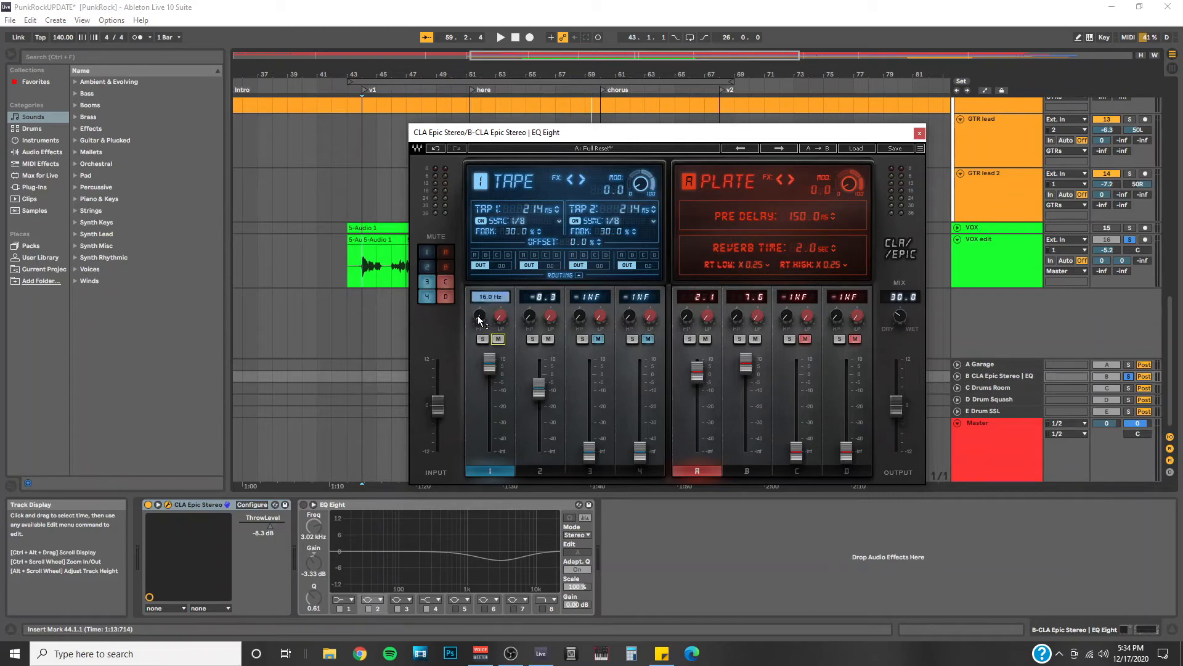
pyautogui.click(479, 318)
pyautogui.moveTo(480, 314); pyautogui.dragTo(479, 310)
pyautogui.moveTo(479, 315); pyautogui.dragTo(480, 343)
pyautogui.moveTo(505, 321)
# Step: Solo the Tape delay, play from v1, and sweep its high-pass and low-pass filters
pyautogui.click(484, 338)
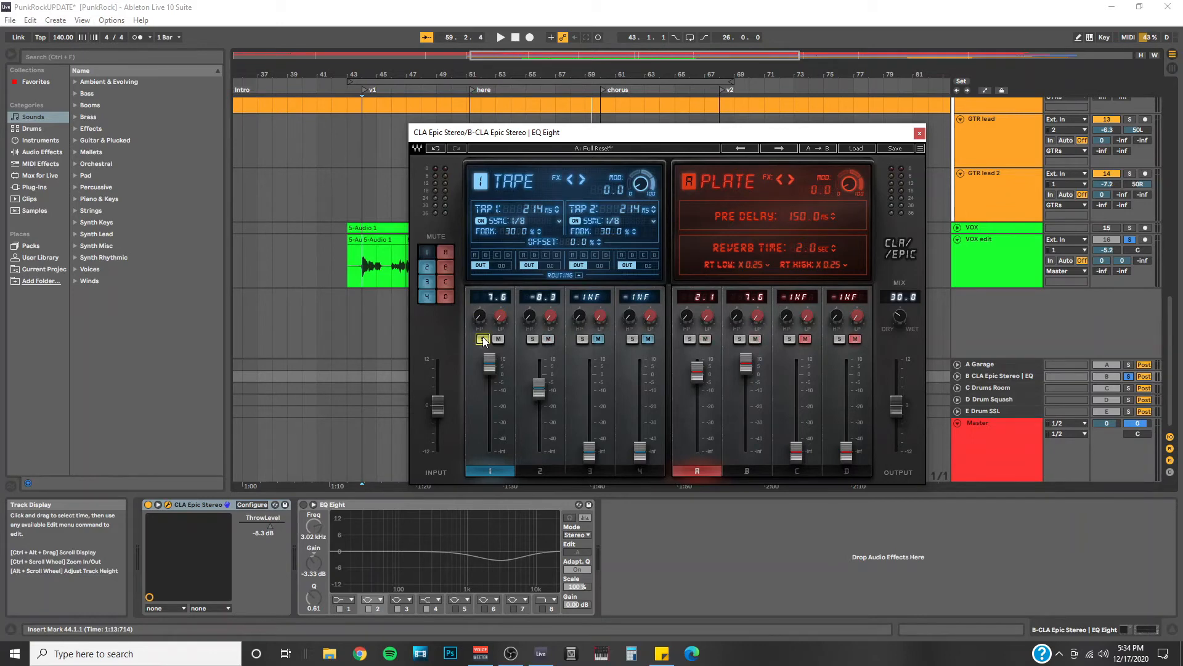
pyautogui.press('space')
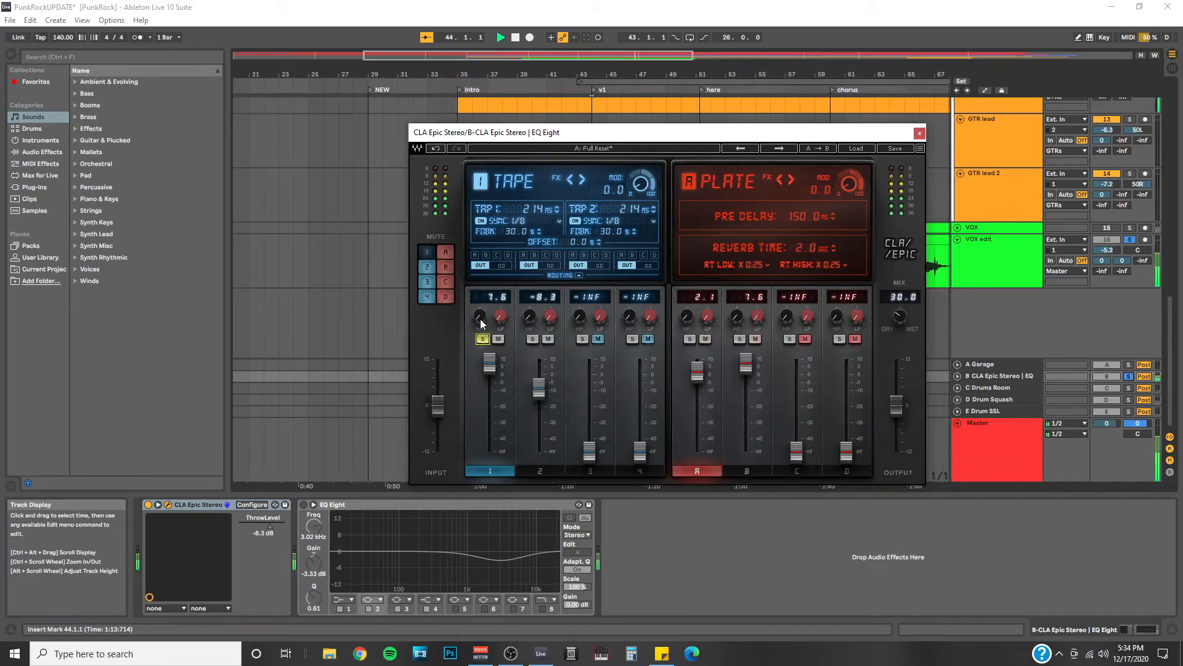
pyautogui.moveTo(482, 319); pyautogui.dragTo(503, 292)
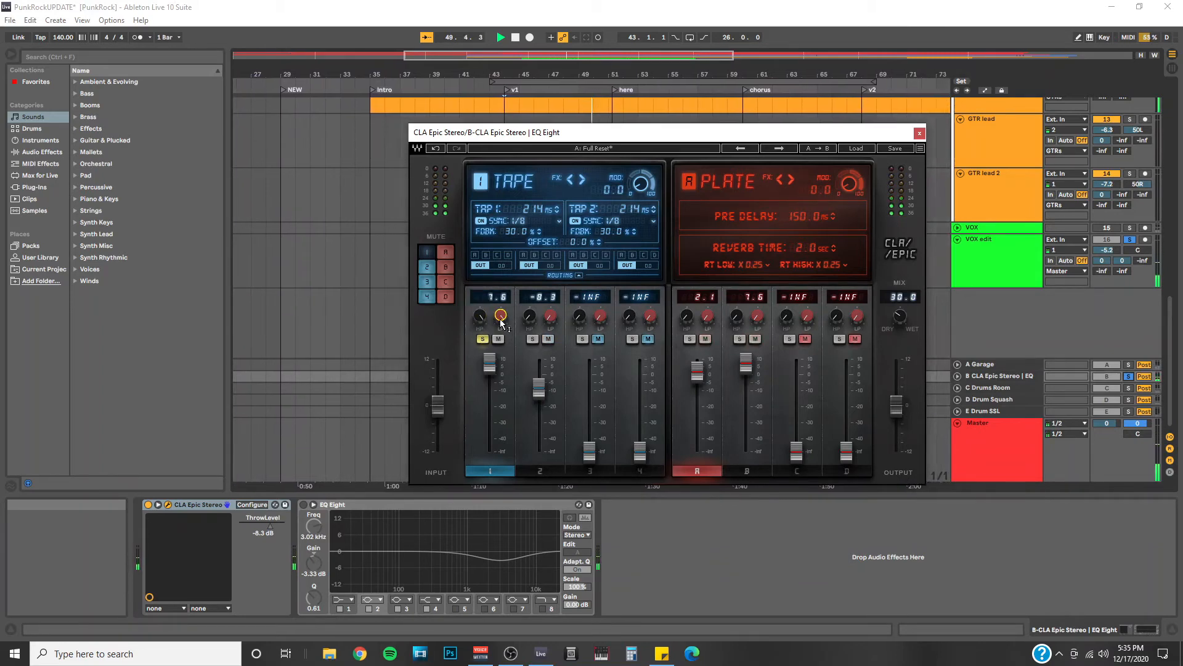
pyautogui.moveTo(503, 320)
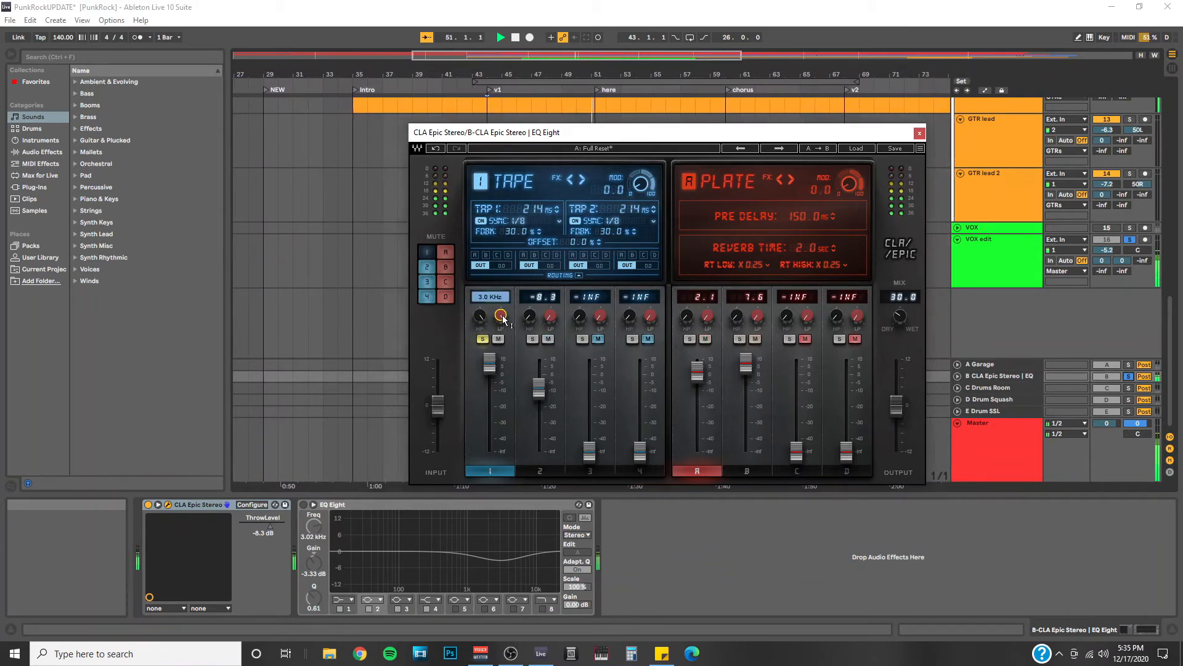
pyautogui.moveTo(501, 318); pyautogui.dragTo(501, 376)
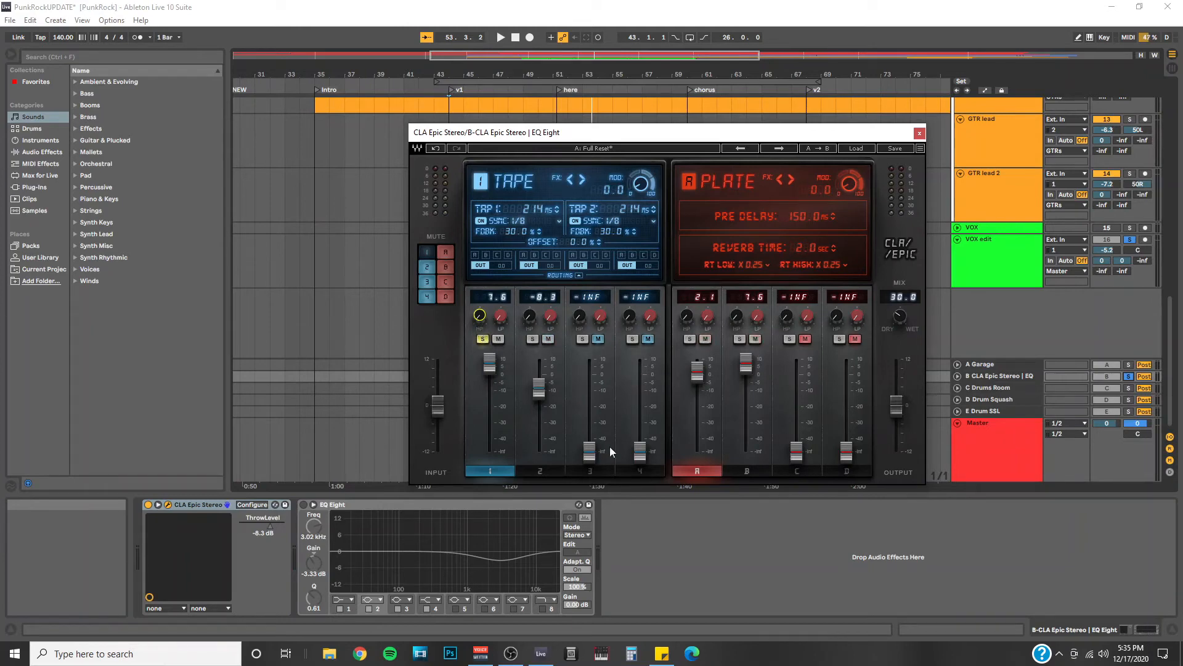
# Step: Review the Throw, Slap and Crowd delays against Tape, take Tape out of solo, and go through them again, ending on Tape
pyautogui.click(540, 471)
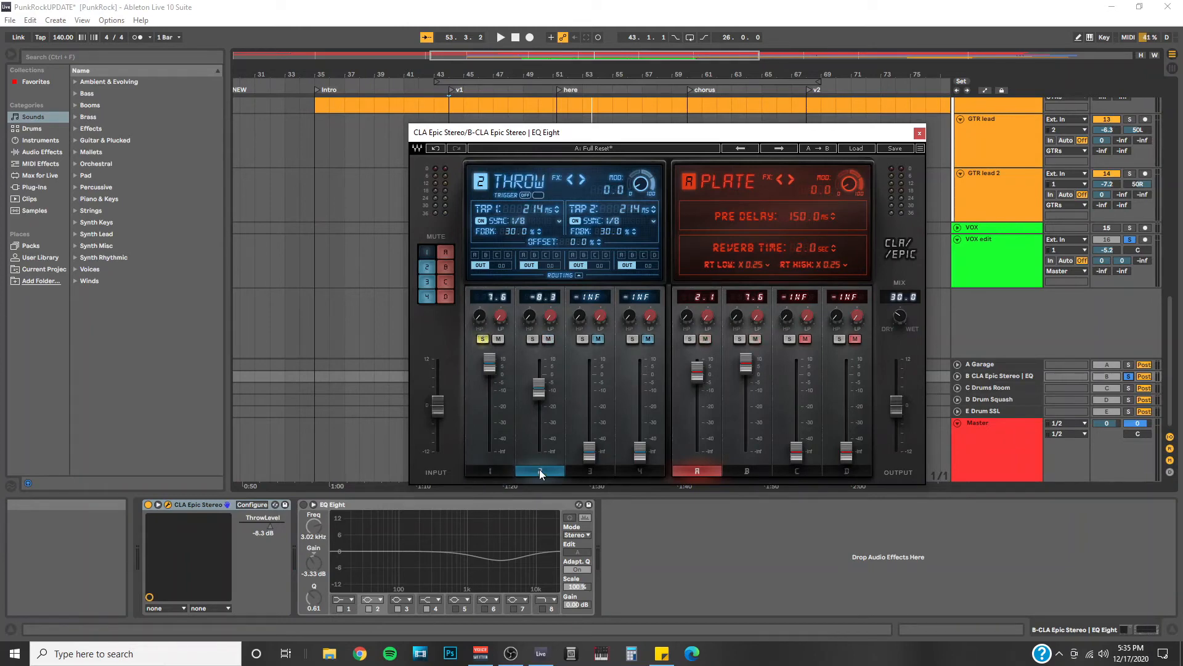
pyautogui.click(588, 472)
pyautogui.click(639, 471)
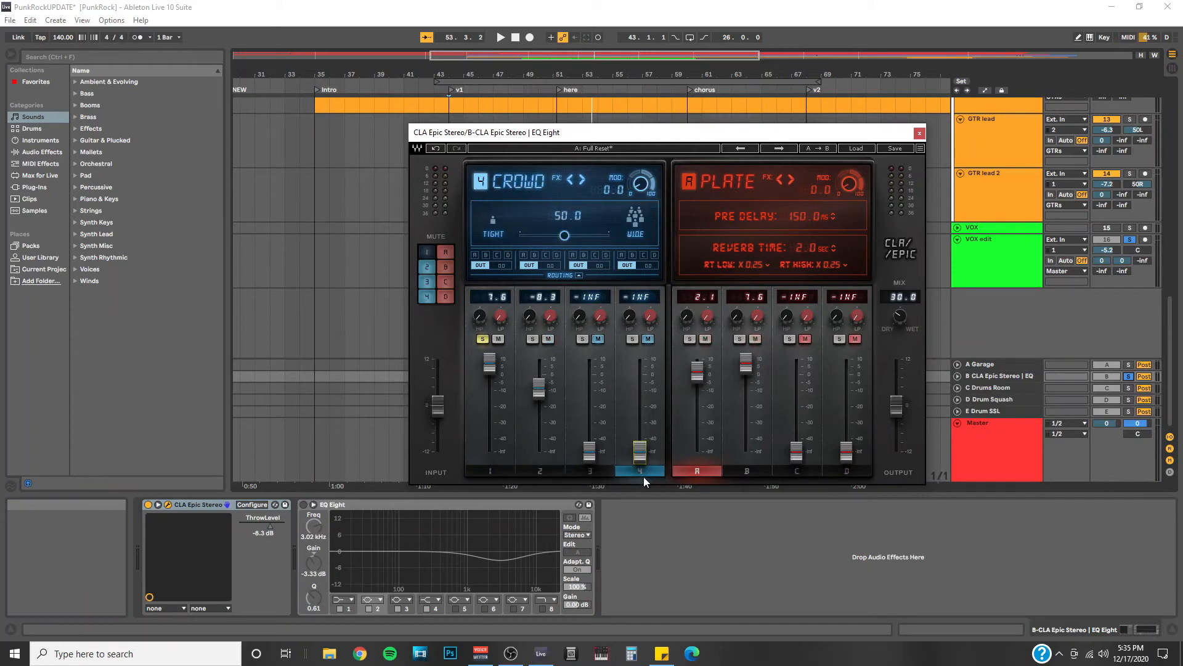
pyautogui.click(502, 472)
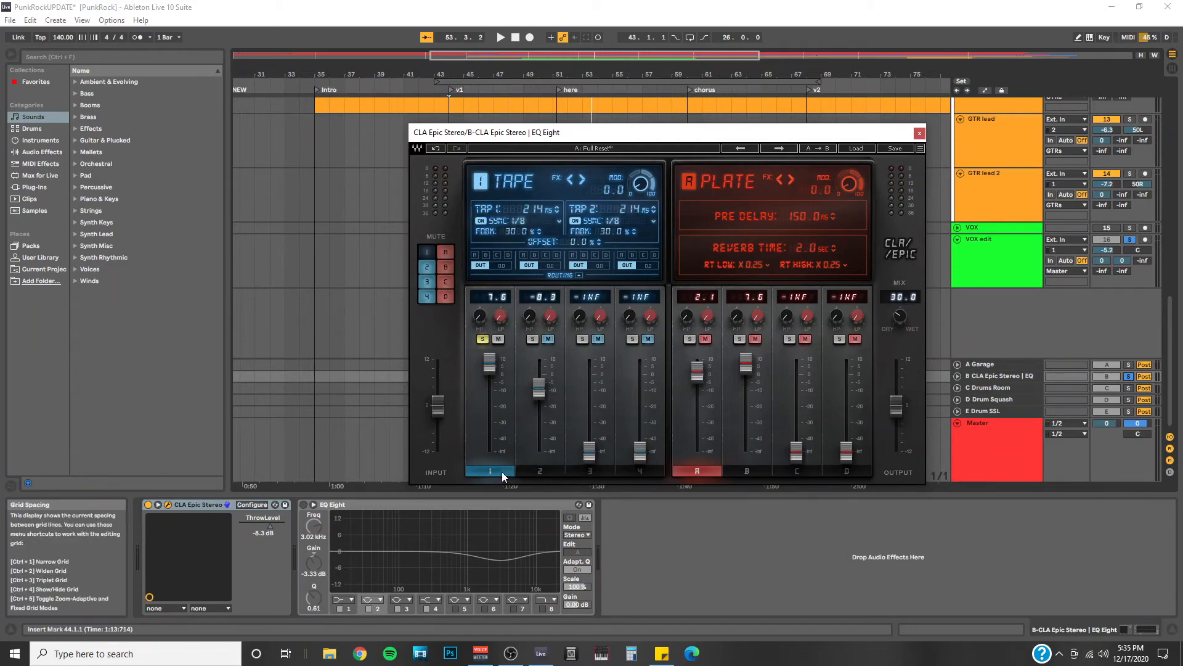
pyautogui.click(481, 339)
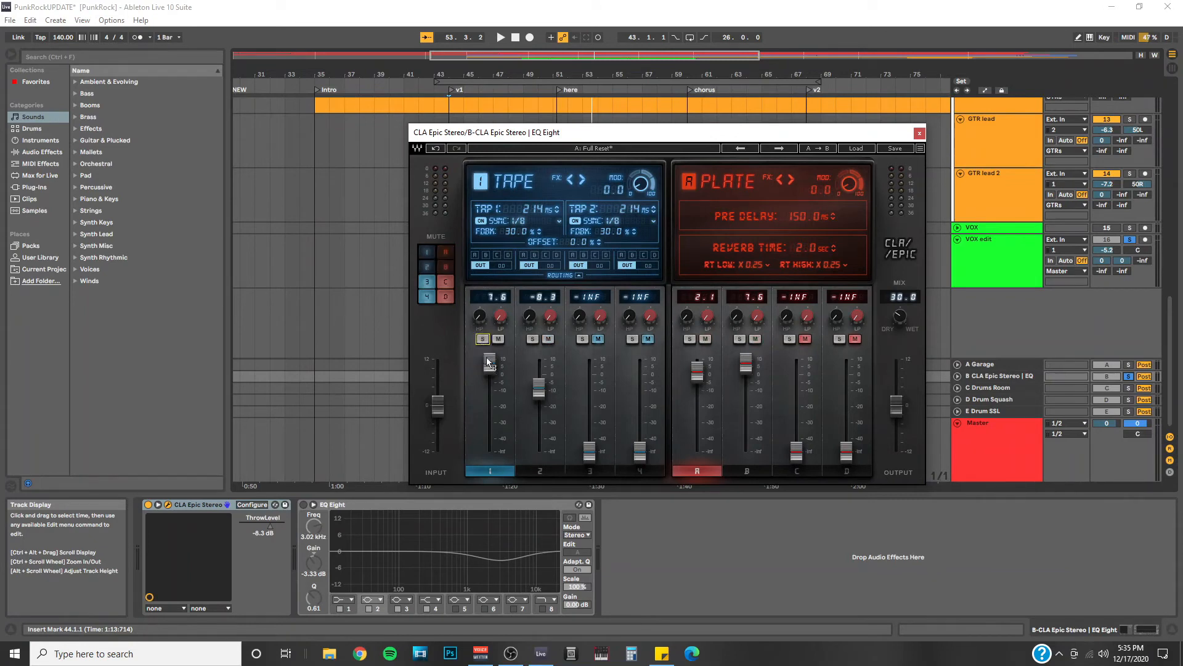
pyautogui.click(541, 472)
pyautogui.click(602, 472)
pyautogui.click(645, 472)
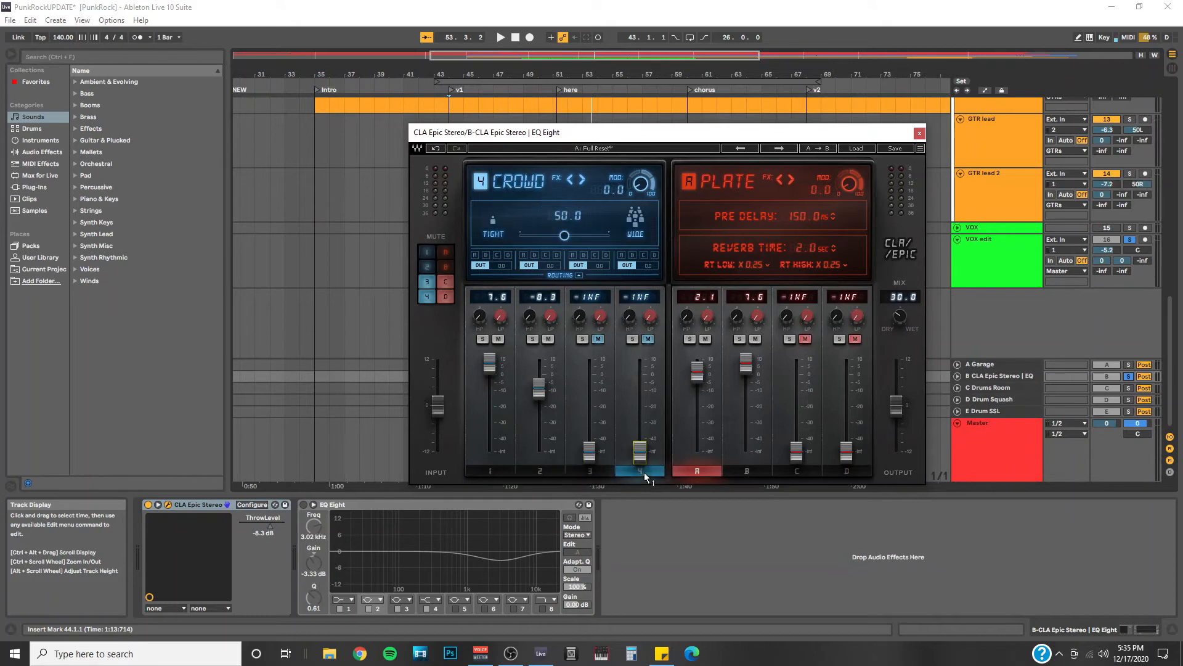
pyautogui.click(495, 471)
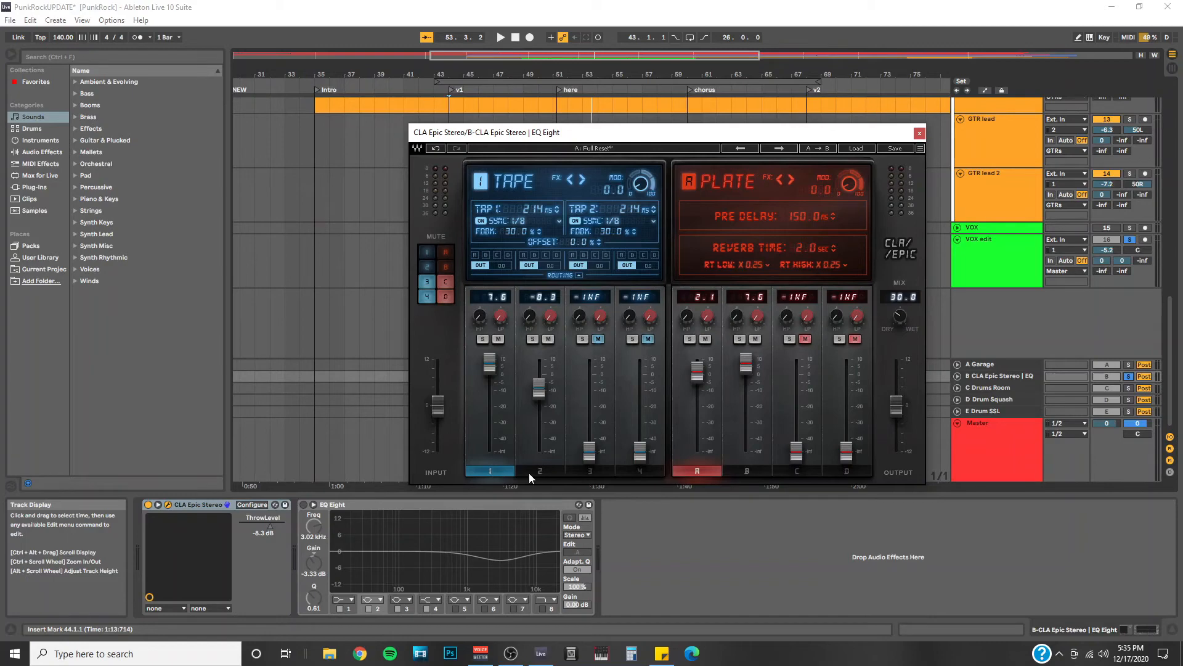
# Step: Solo the Tape delay, set its offset to 15.8% while playing from v1, then stop playback and unsolo it
pyautogui.click(482, 339)
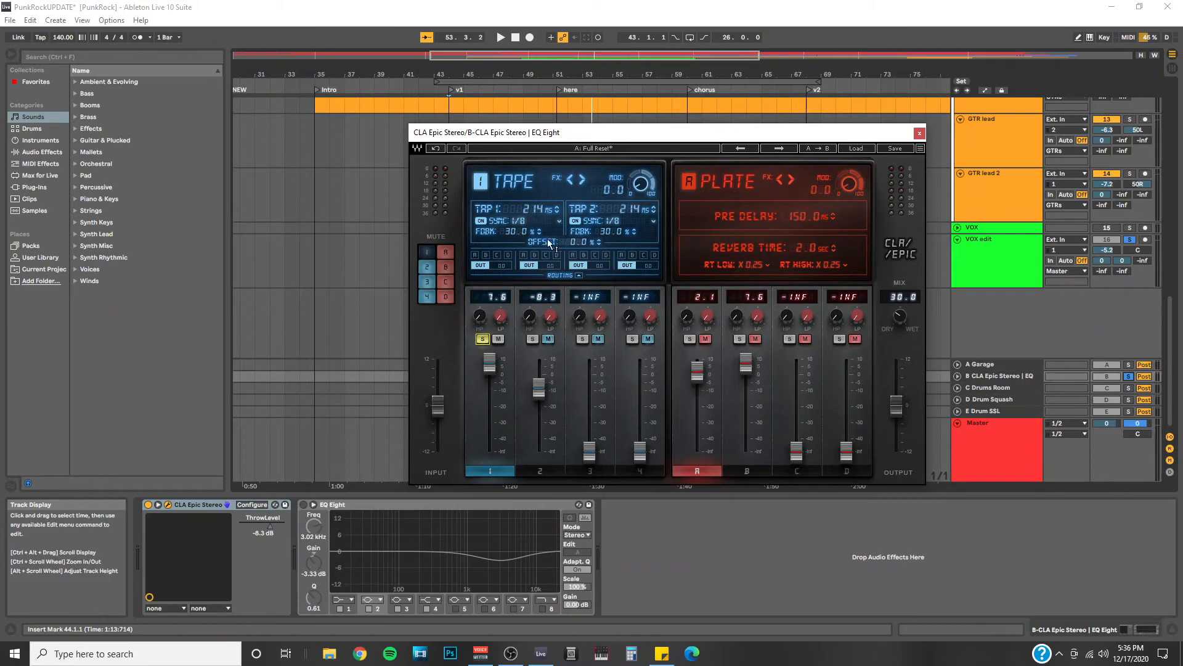
pyautogui.moveTo(560, 240); pyautogui.dragTo(559, 233)
pyautogui.press('space')
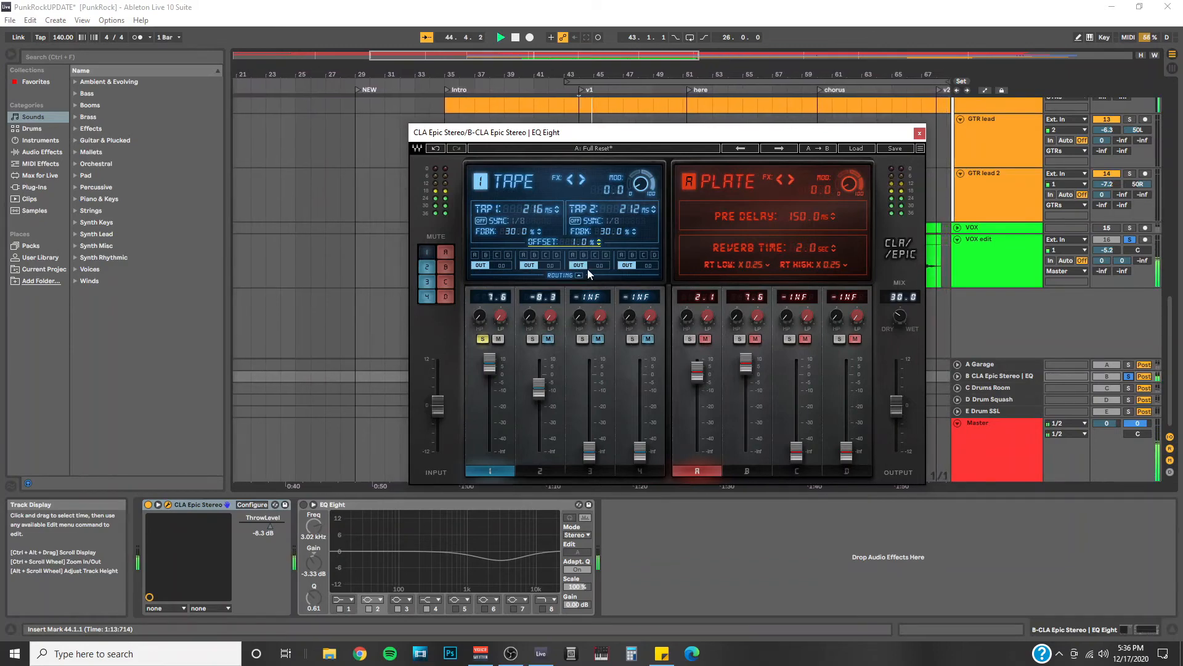
pyautogui.moveTo(590, 249); pyautogui.dragTo(604, 383)
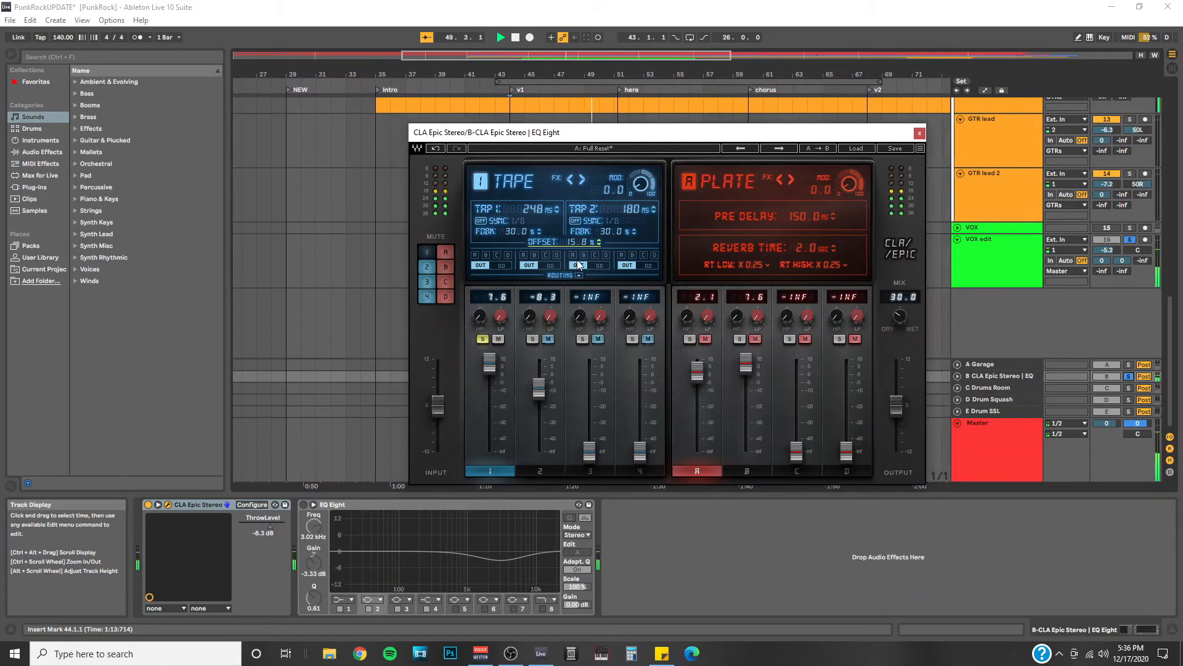
pyautogui.press('space')
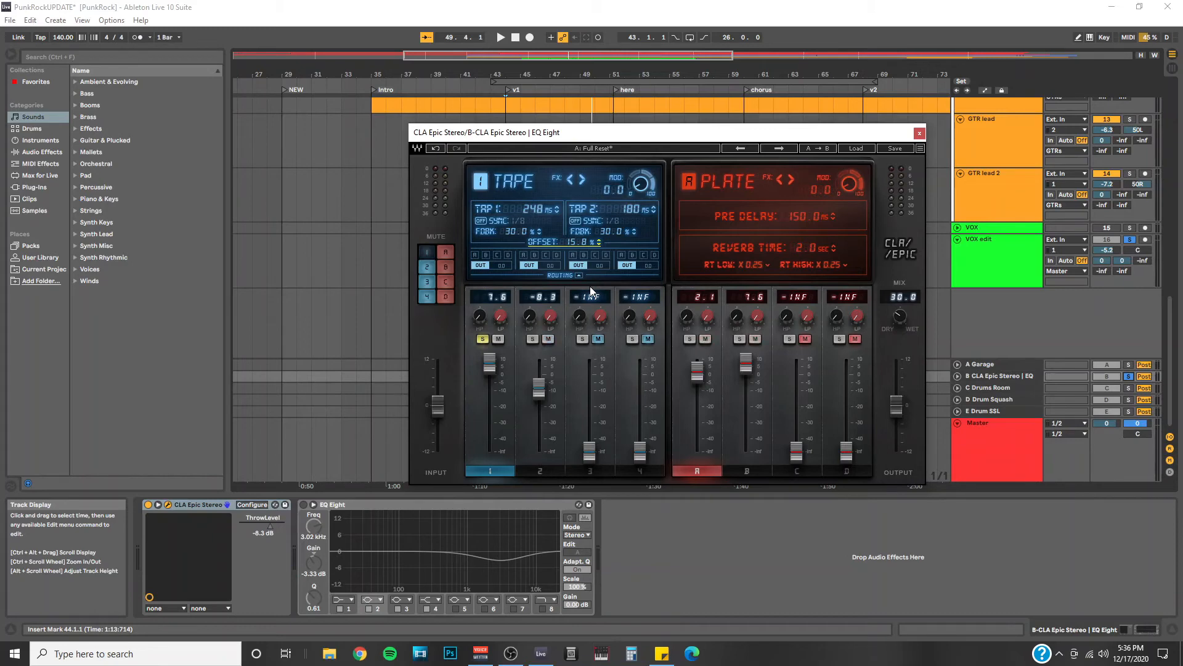
pyautogui.click(483, 339)
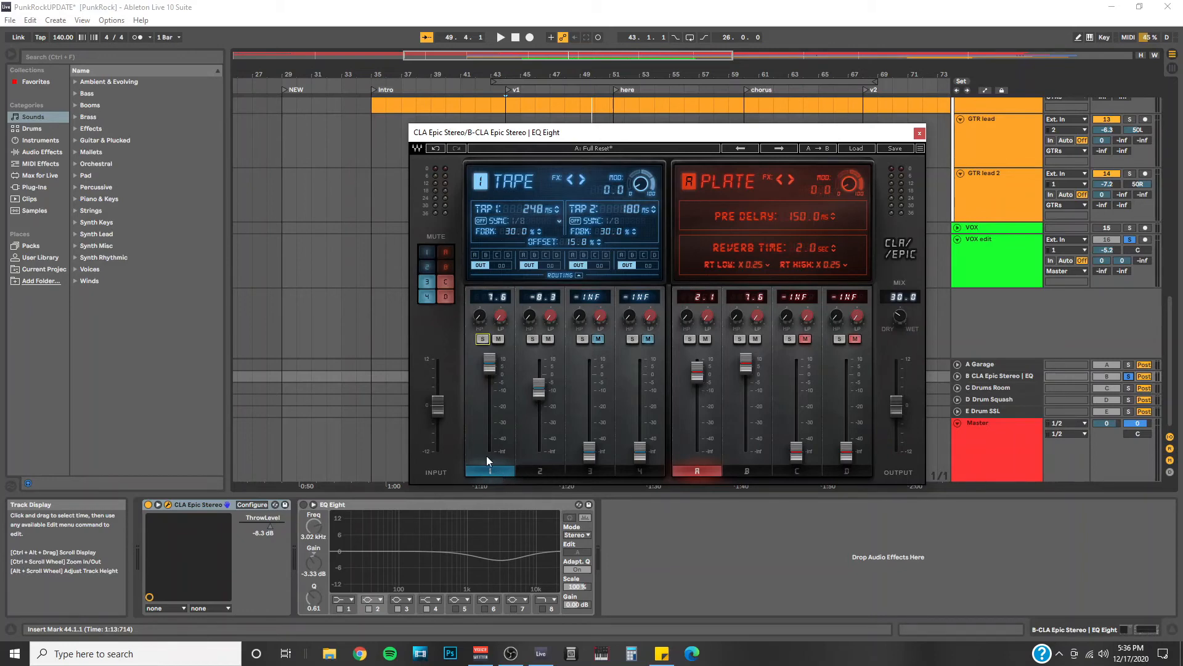
# Step: View the Throw, Slap and Crowd delay settings and return to Tape
pyautogui.click(545, 470)
pyautogui.click(593, 468)
pyautogui.click(633, 470)
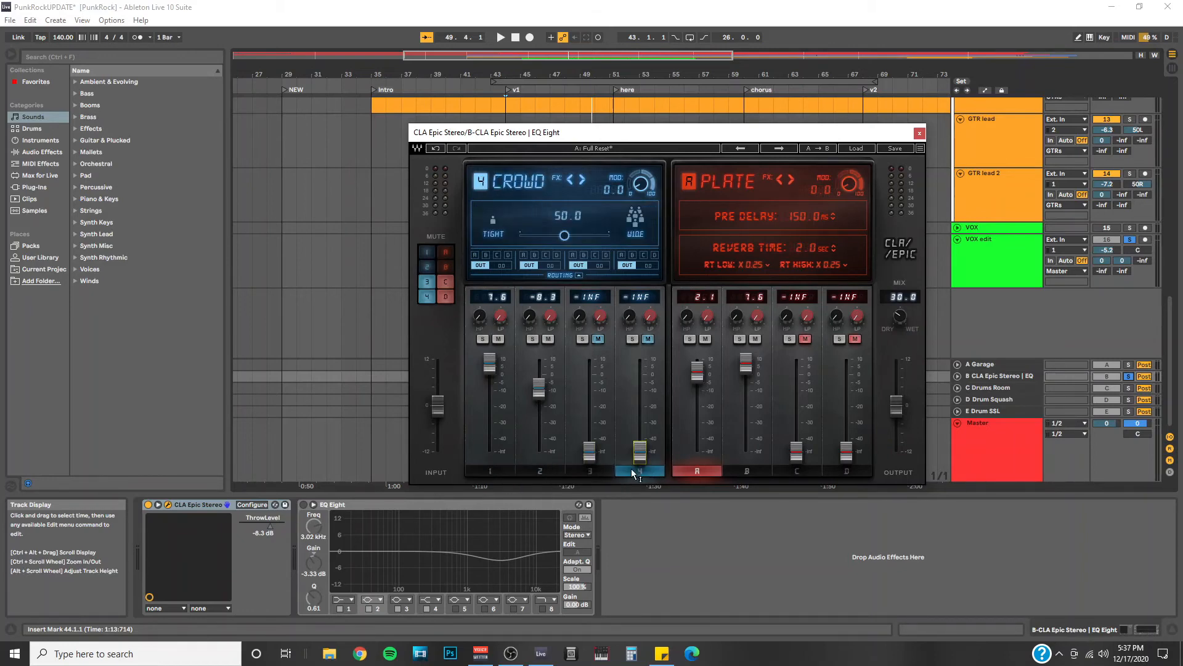
pyautogui.click(485, 470)
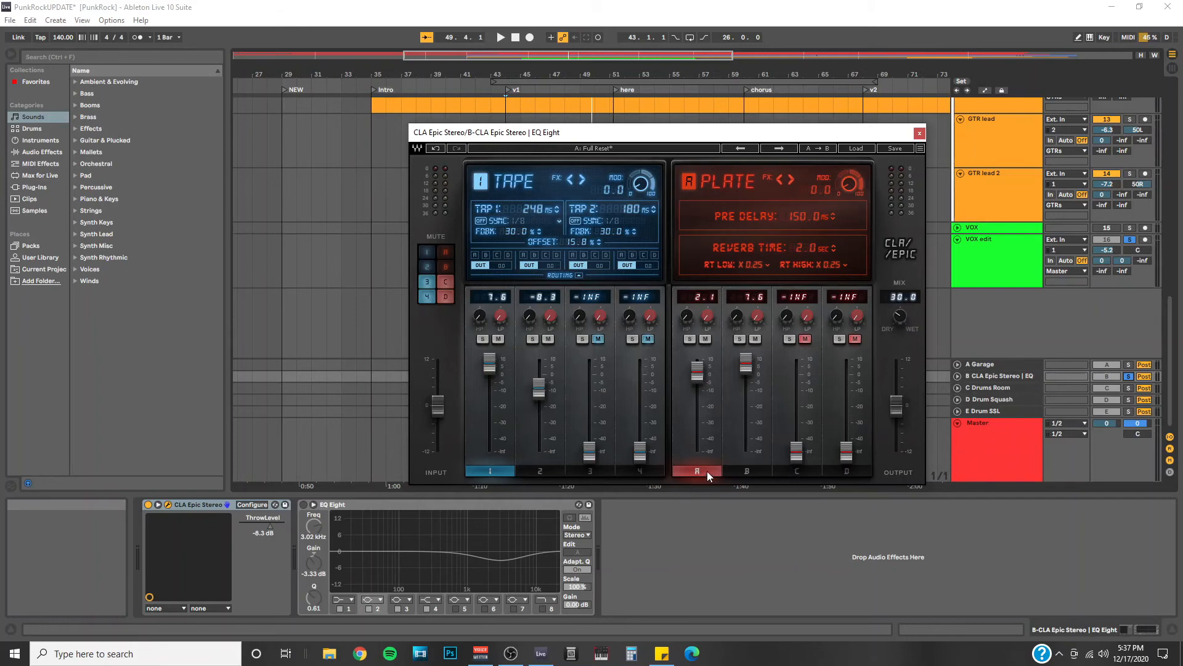
# Step: Route the Tape delay into the Room reverb, solo both channels, and play from v1
pyautogui.click(747, 471)
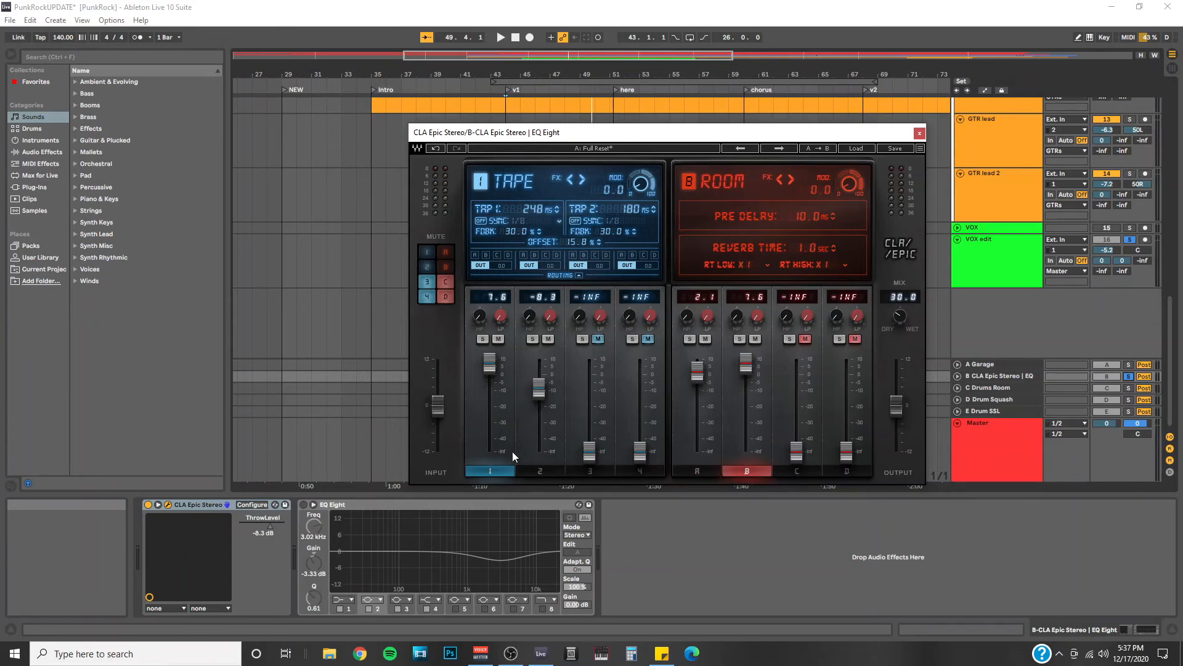
pyautogui.click(487, 255)
pyautogui.click(483, 339)
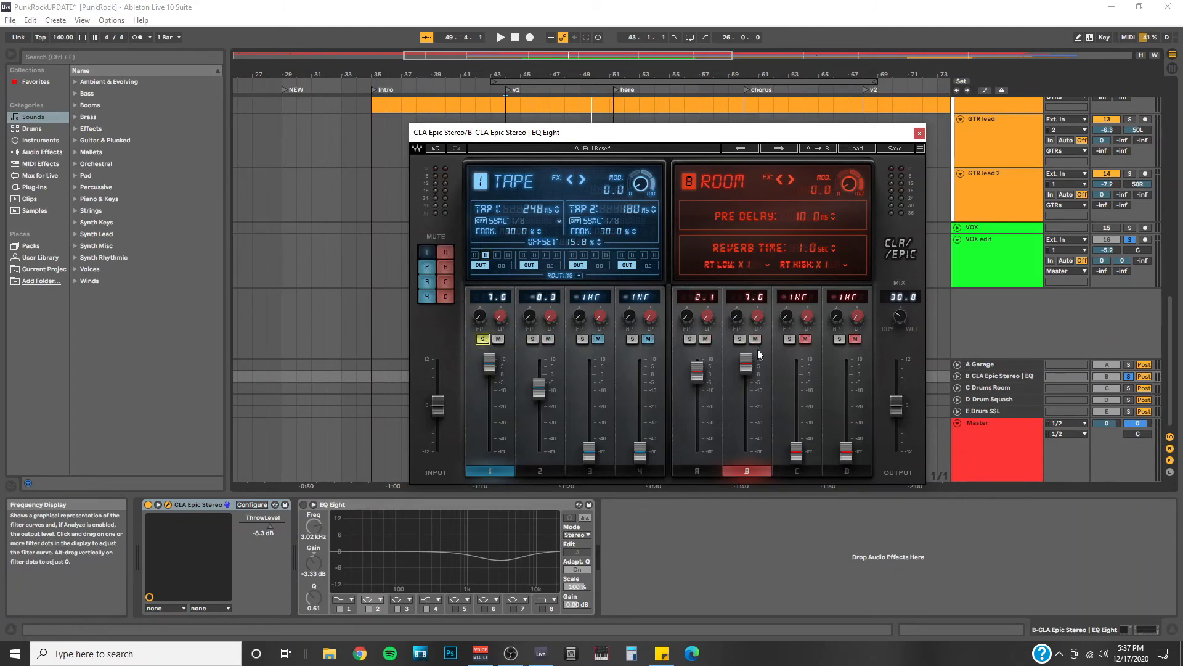
pyautogui.click(744, 338)
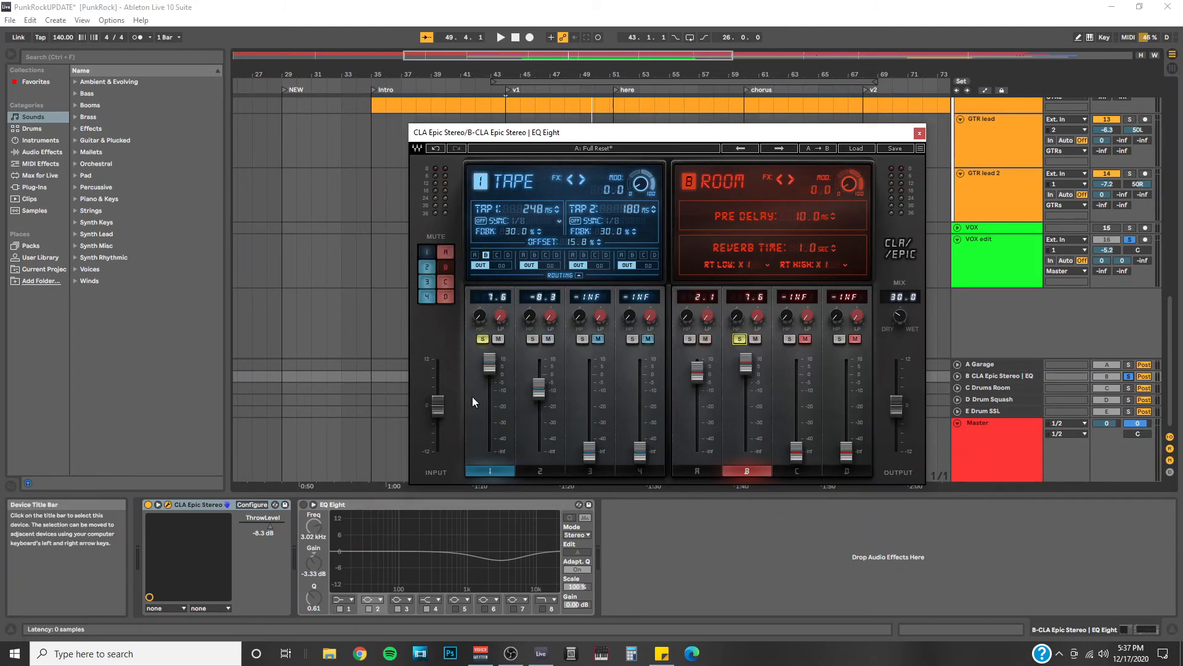
pyautogui.press('space')
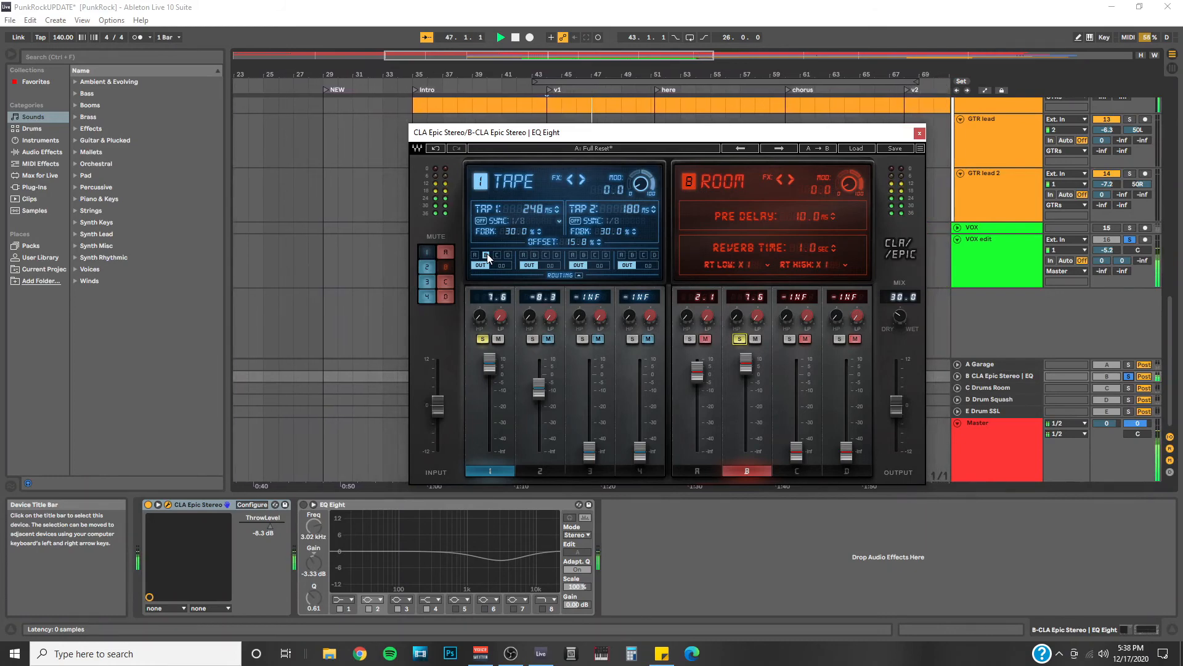
# Step: Turn off the Tape delay's routing to the Room and Plate reverbs and stop playback
pyautogui.click(487, 254)
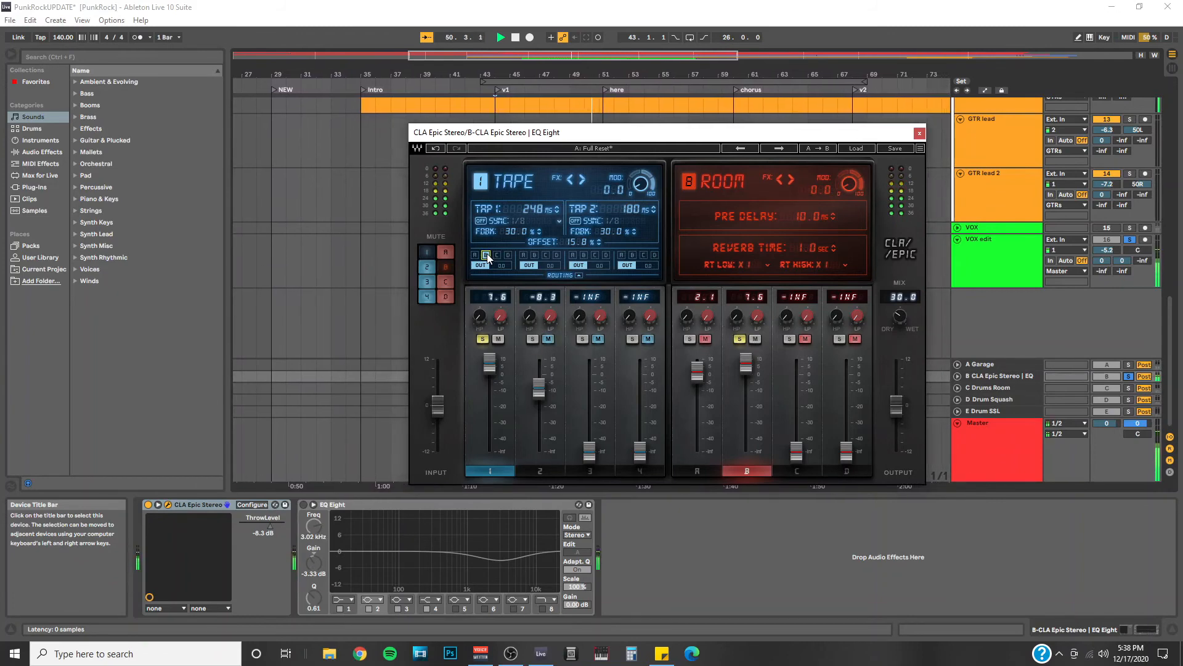
pyautogui.press('space')
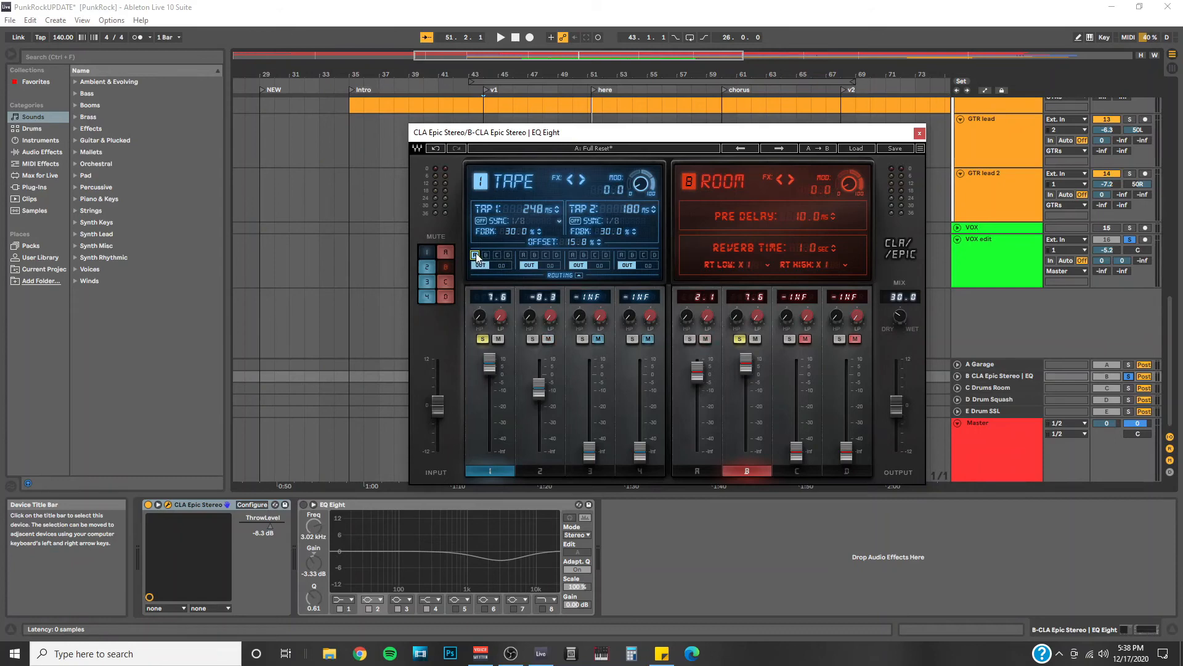
pyautogui.click(476, 253)
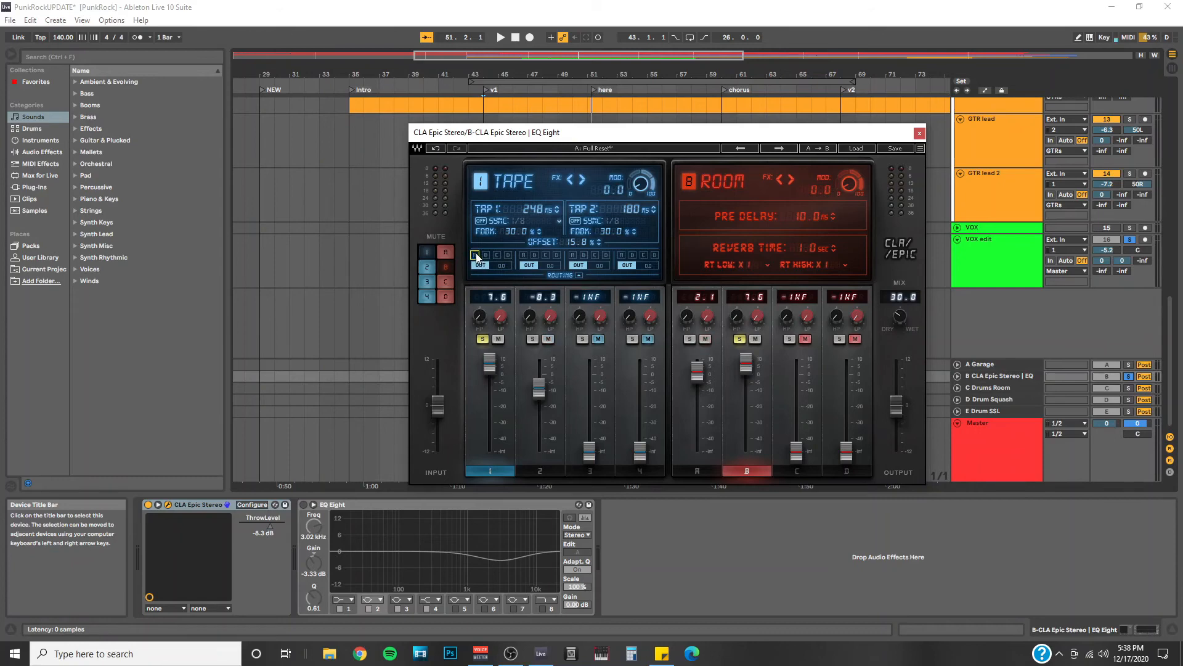
# Step: Check the Throw, Slap and Crowd delay displays with their routing options, ending on Tape
pyautogui.click(546, 473)
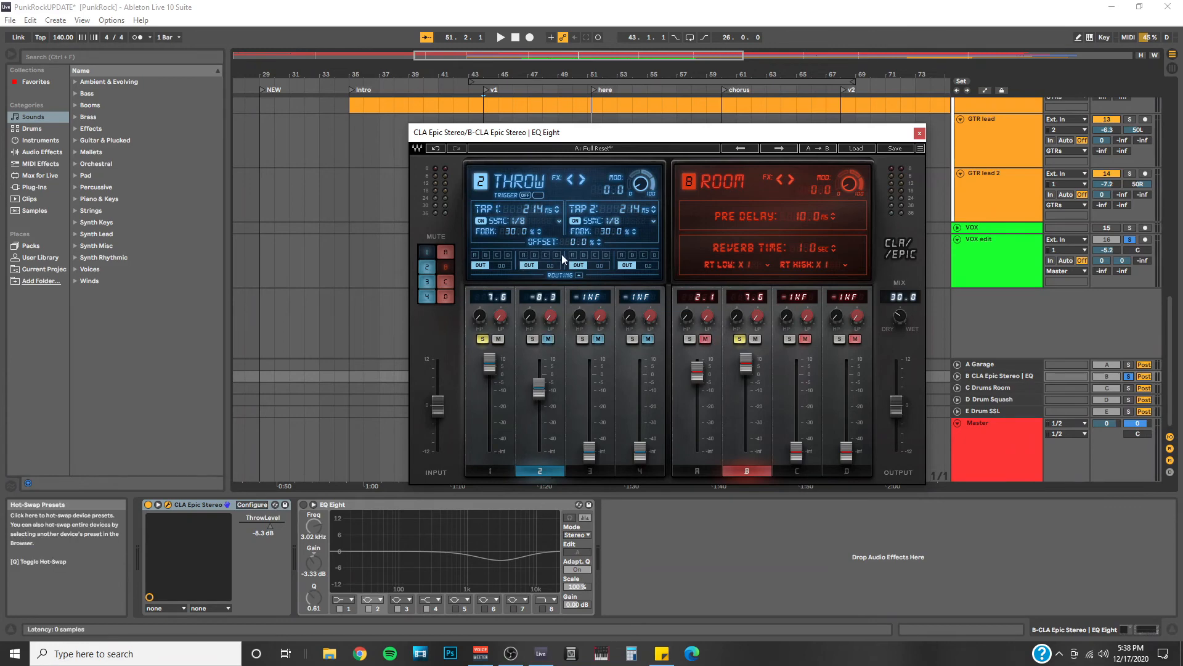
pyautogui.click(612, 471)
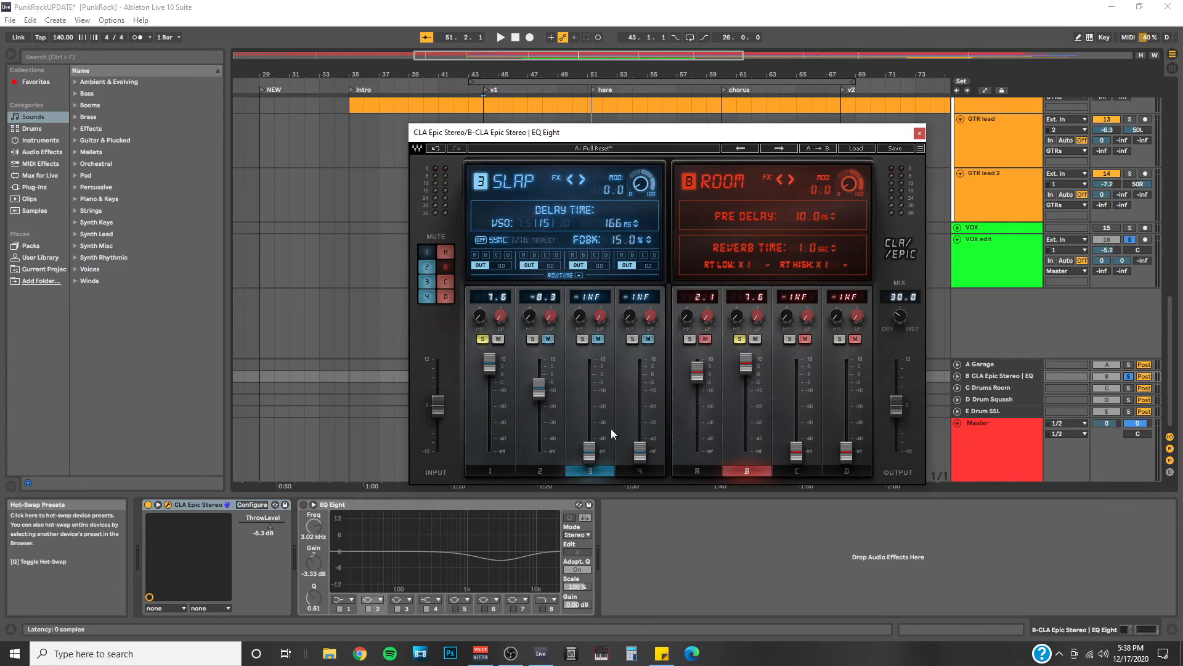
pyautogui.click(641, 470)
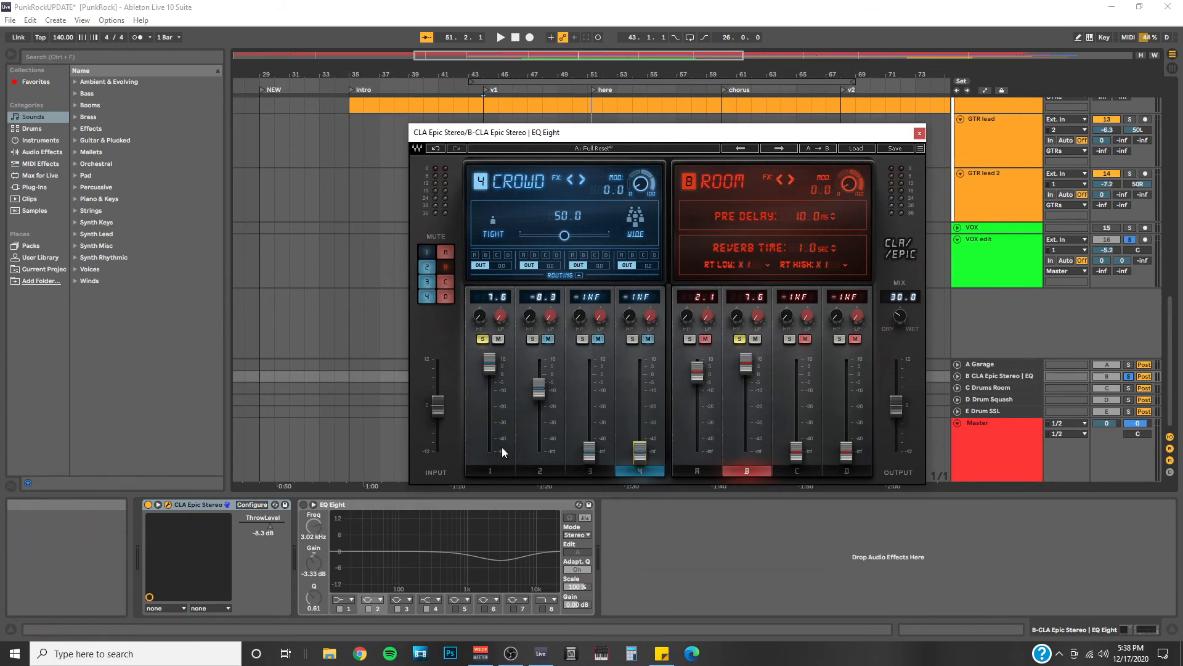
pyautogui.click(499, 471)
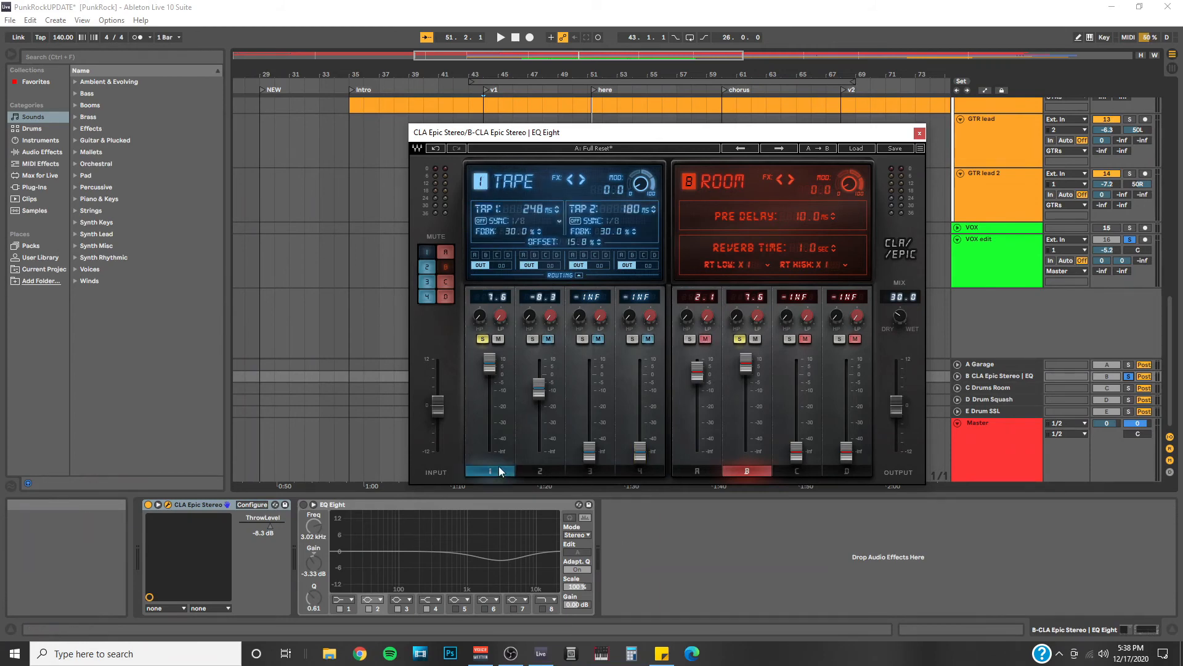